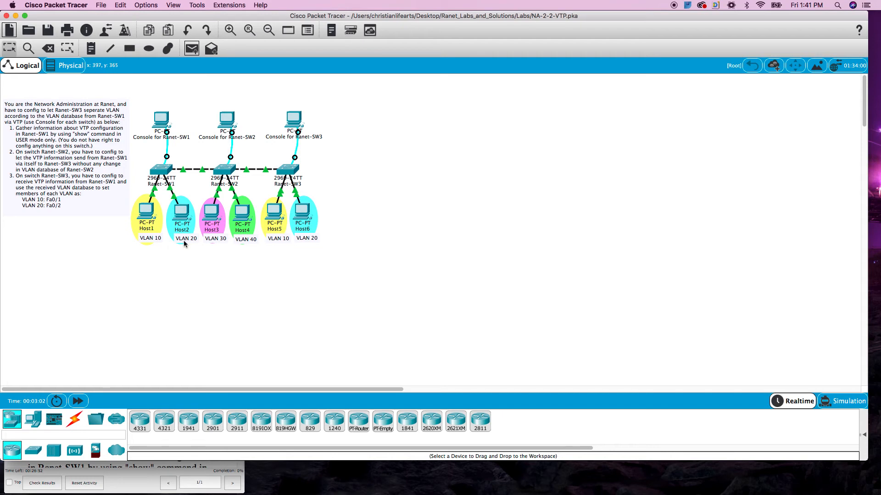
Step: Open a terminal session on the Console for Ranet-SW1 PC with the default port settings, keeping the topology in view
left_click(165, 125)
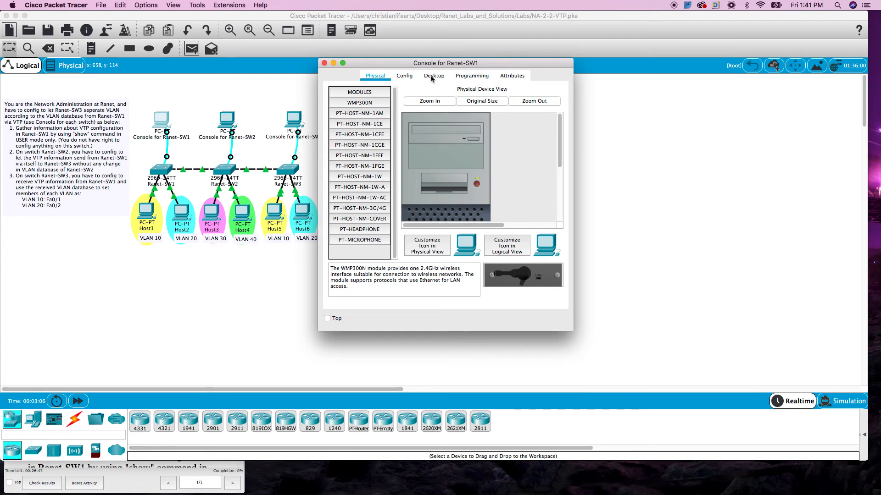
left_click(432, 77)
left_click(475, 122)
left_click(475, 118)
left_click(547, 195)
left_click(540, 194)
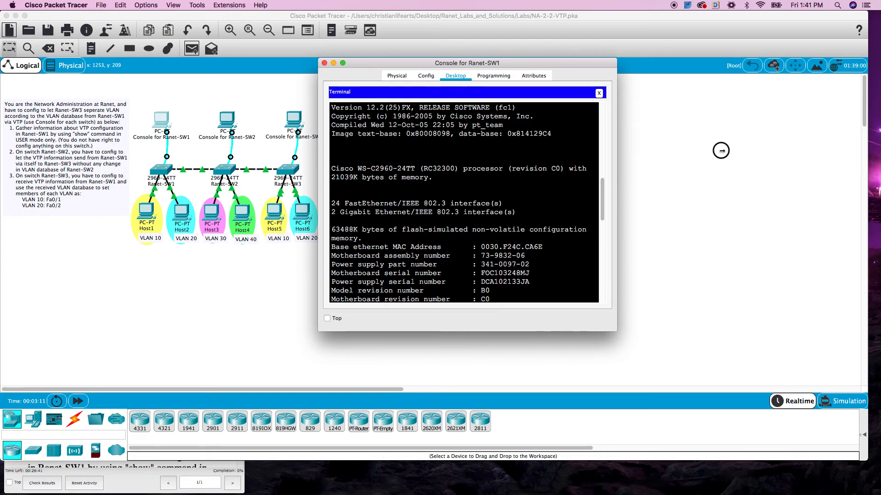
left_click_drag(601, 55, 636, 26)
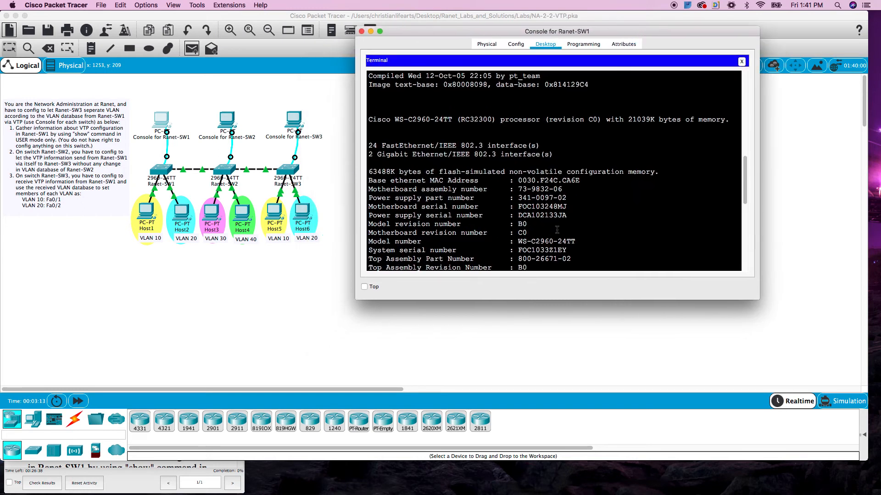
Step: Run show vtp status on Ranet-SW1 from user mode and move its console clear of the topology
key("Return")
key("Return")
key("Return")
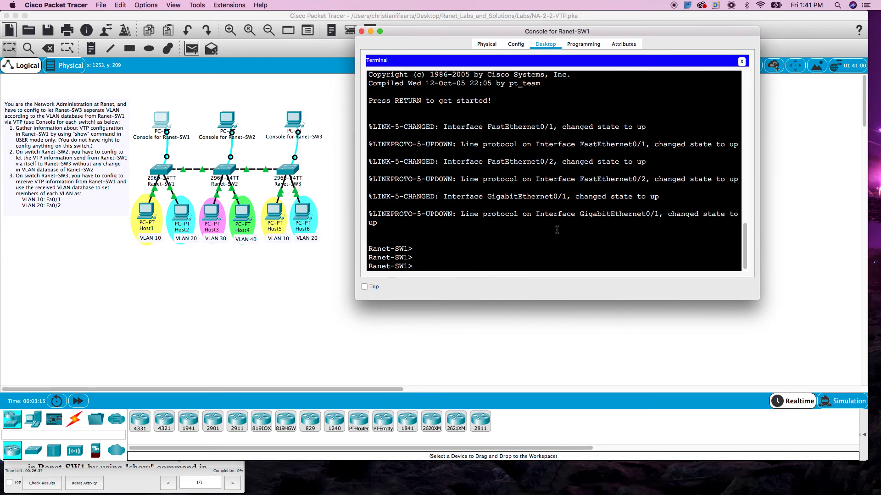
type("show vtp status")
key("Return")
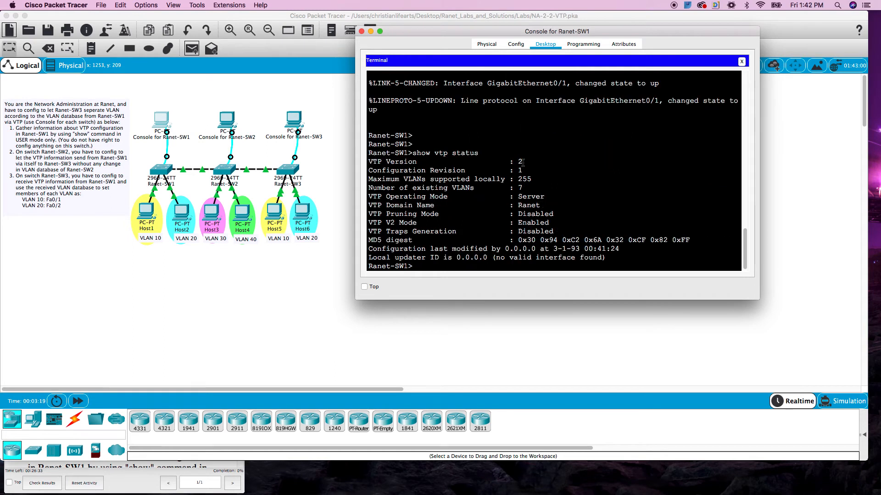
left_click_drag(593, 27, 635, 21)
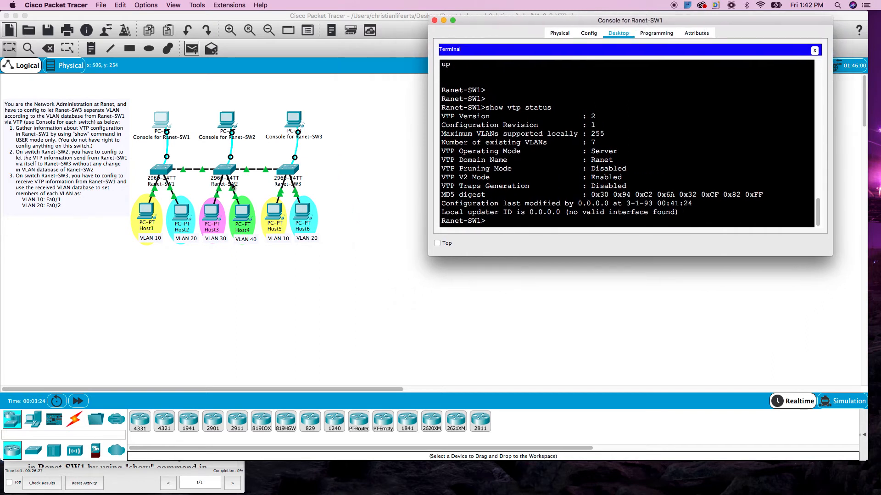
Step: Open a terminal session on the Console for Ranet-SW2 PC with the default port settings and widen its window
left_click(227, 120)
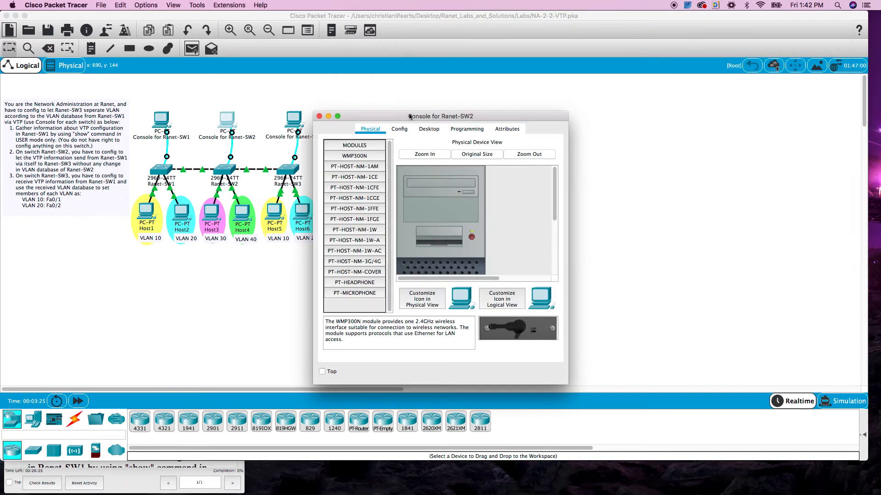
left_click(428, 129)
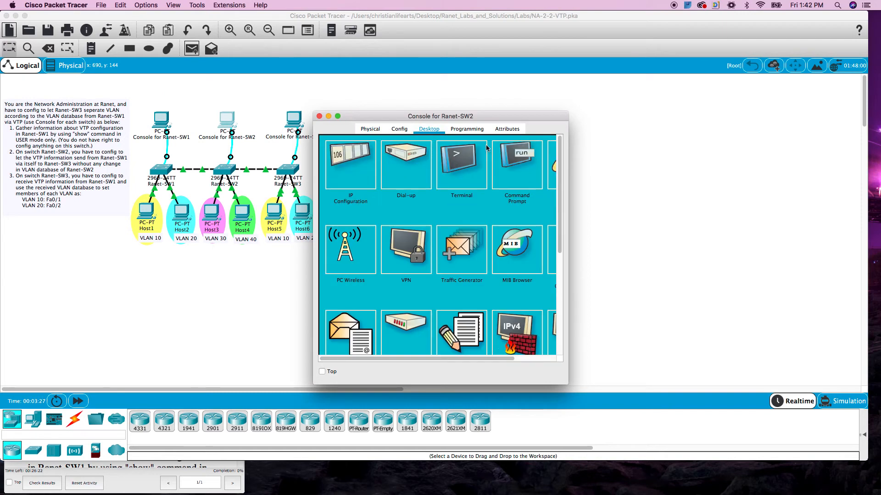
left_click(471, 201)
left_click_drag(463, 116, 274, 156)
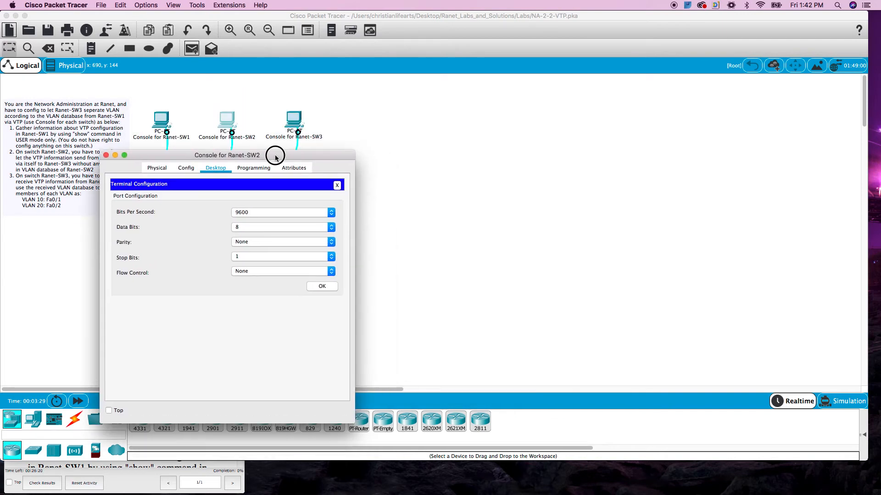
left_click(322, 286)
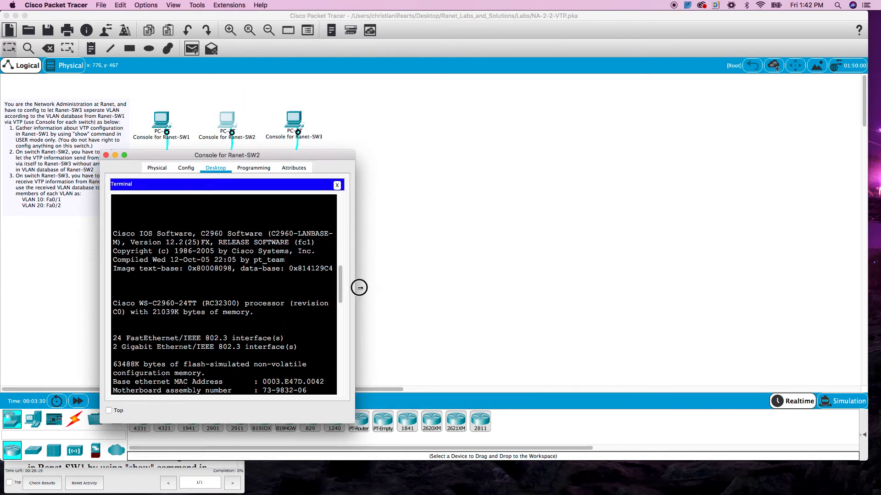
left_click_drag(356, 288, 430, 288)
Step: Run show vtp status on Ranet-SW2 from user mode
key("Return")
key("Return")
type("show ")
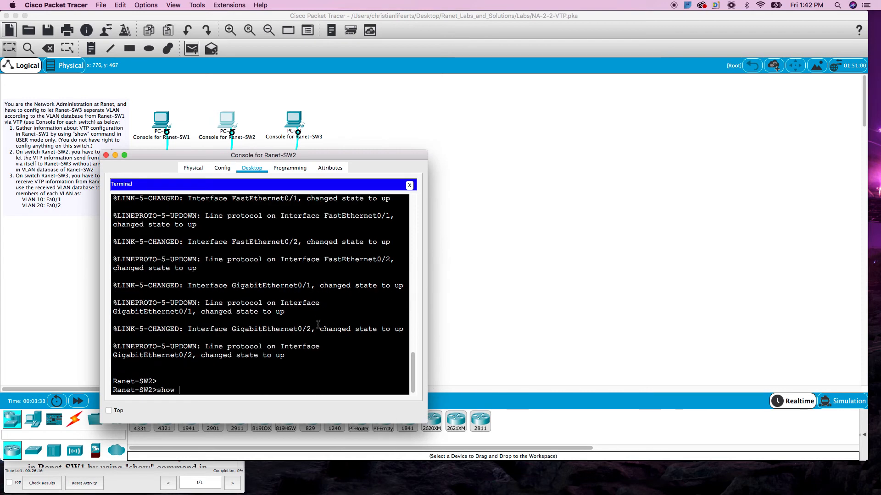
type("vtp status")
key("Return")
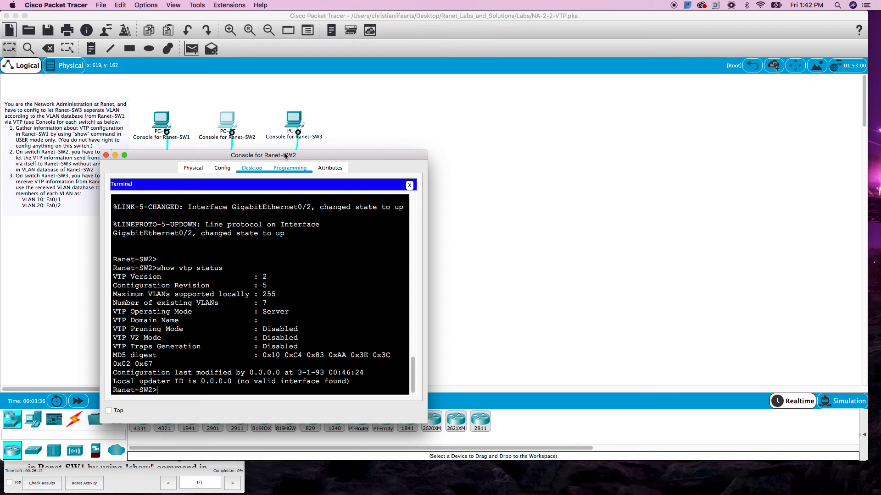
Step: Shrink the main workspace window and place the Ranet-SW2 console beside the Ranet-SW1 console
left_click_drag(281, 156, 281, 180)
left_click_drag(864, 461, 531, 338)
left_click(314, 372)
left_click(772, 163)
left_click_drag(354, 177, 413, 203)
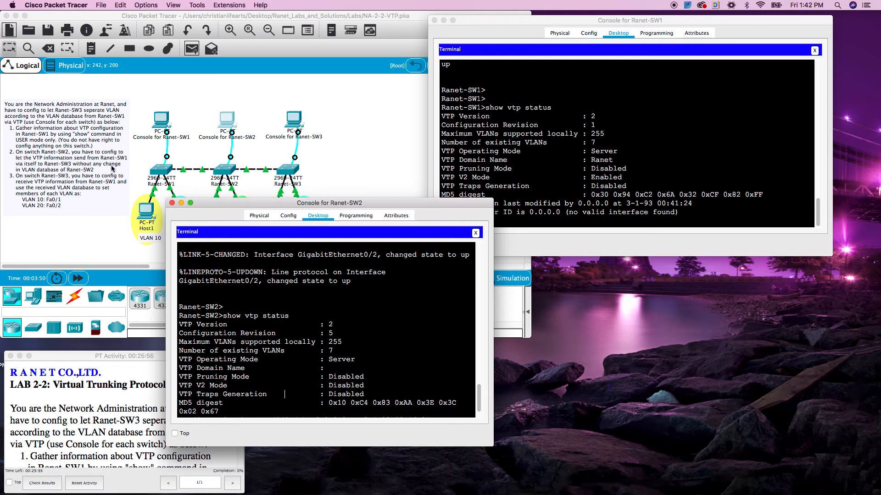
left_click_drag(330, 203, 268, 49)
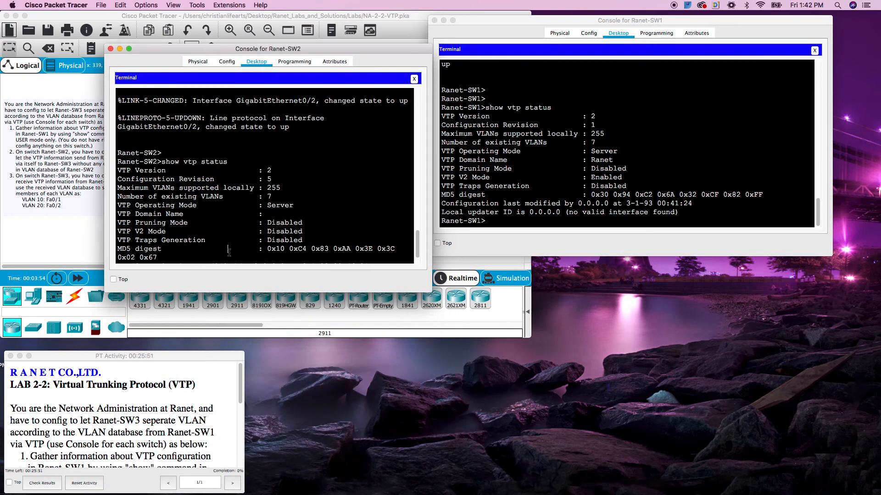
Step: Check the VTP domain name in Ranet-SW1's status output and enter global configuration mode on Ranet-SW2
key("Return")
key("Return")
key("Return")
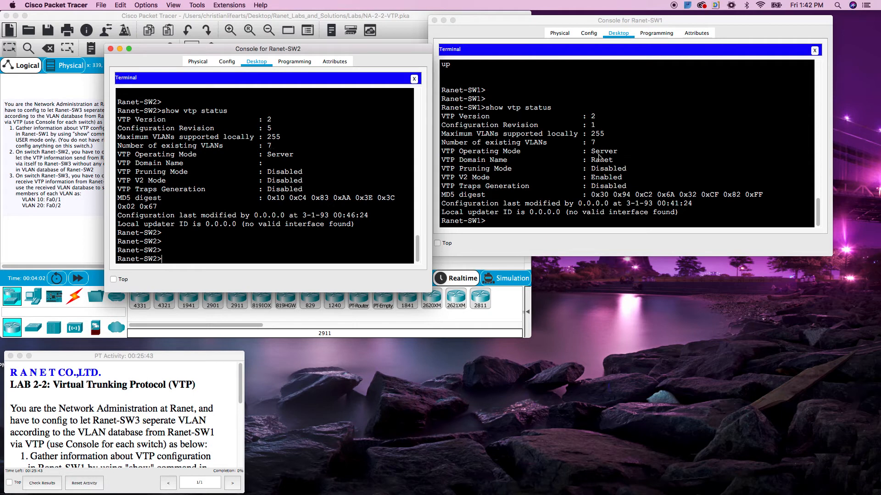
left_click_drag(592, 160, 618, 160)
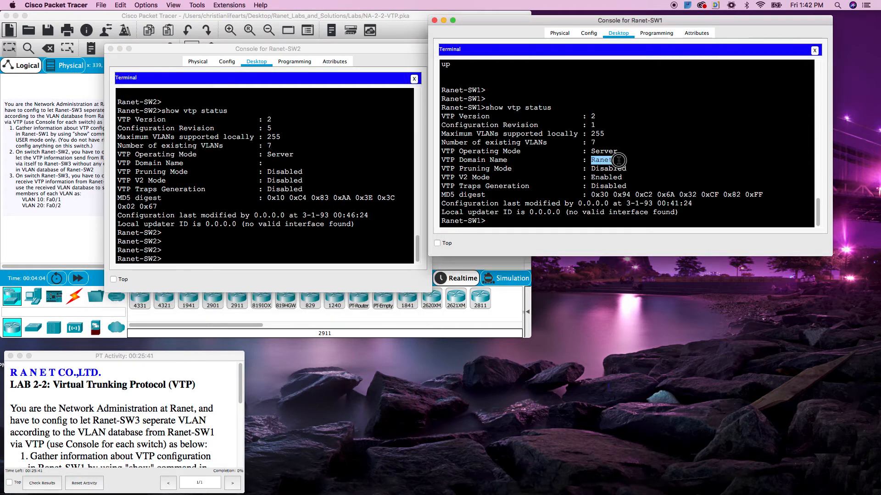
left_click(268, 164)
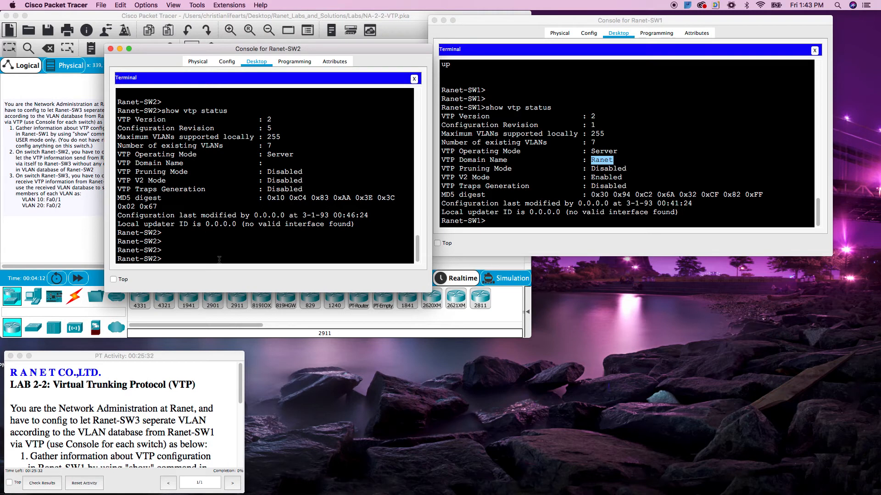
type("p")
key("BackSpace")
type("en")
key("Return")
type("conf t")
key("Return")
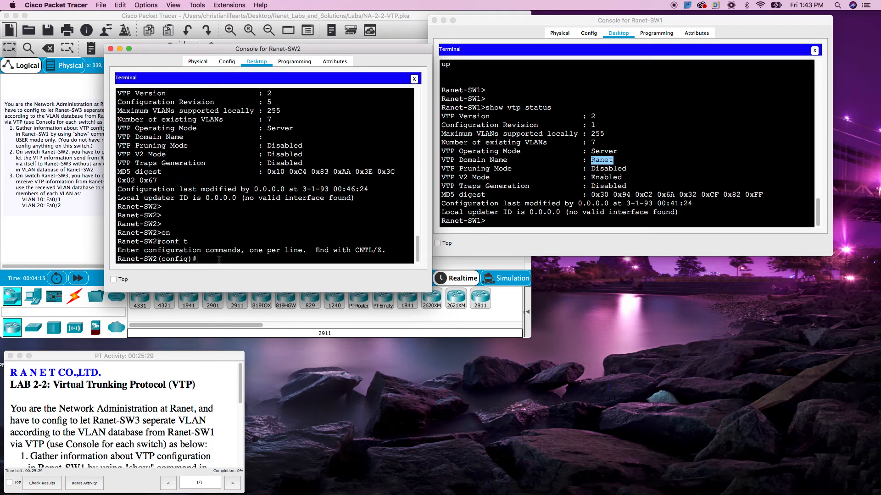
Step: List the available VTP options on Ranet-SW2 and set its VTP domain to Ranet
type("vtp ?")
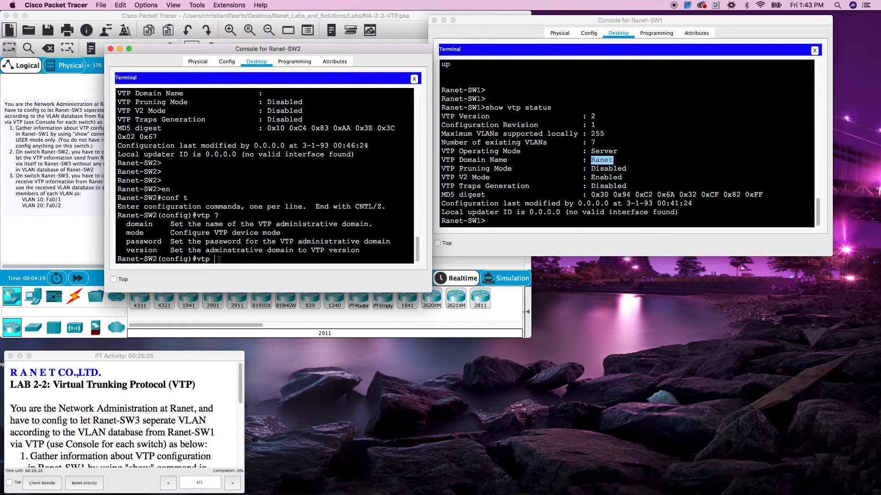
type("domain")
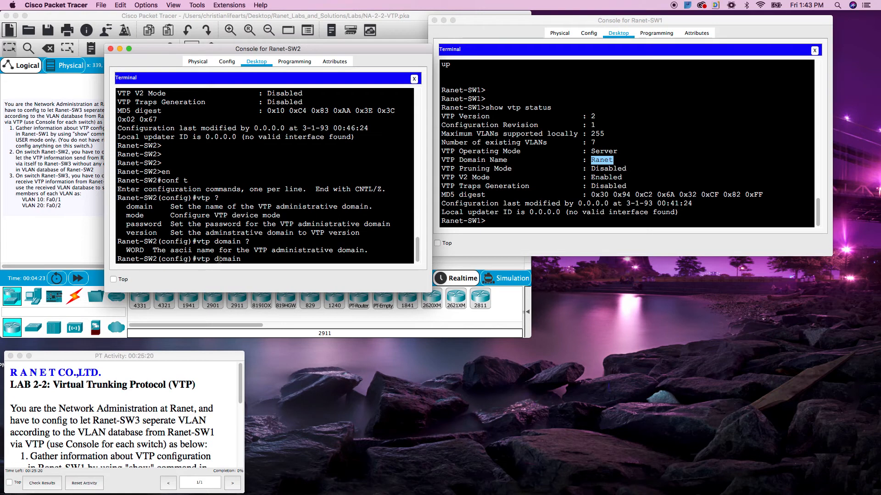
type(" ?Ranet")
key("Return")
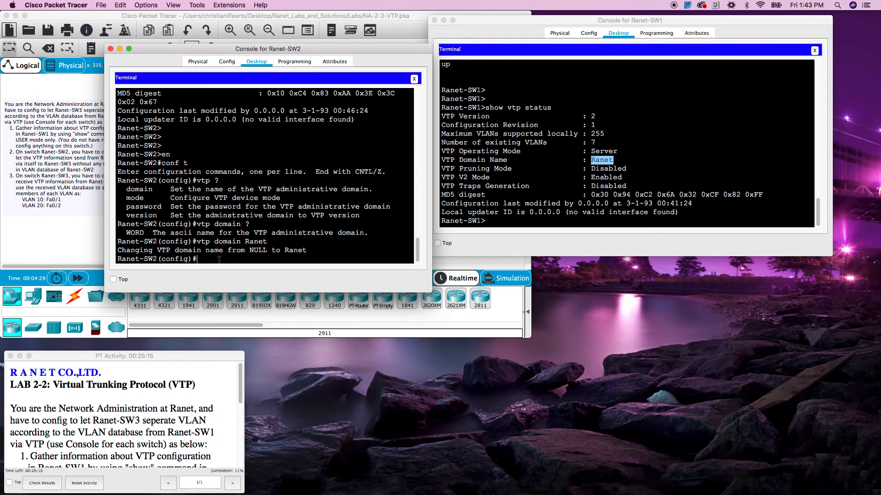
Step: List the VTP modes on Ranet-SW2 and set the switch to transparent mode
left_click_drag(294, 49, 483, 275)
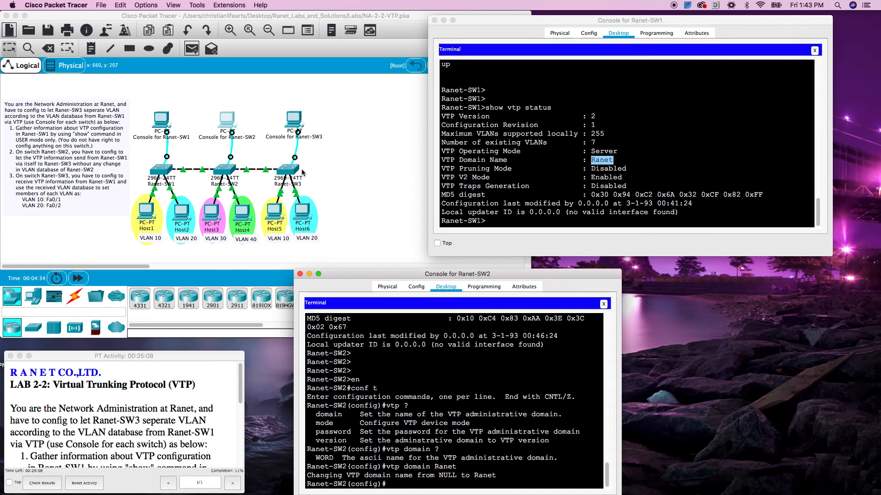
left_click_drag(364, 274, 180, 61)
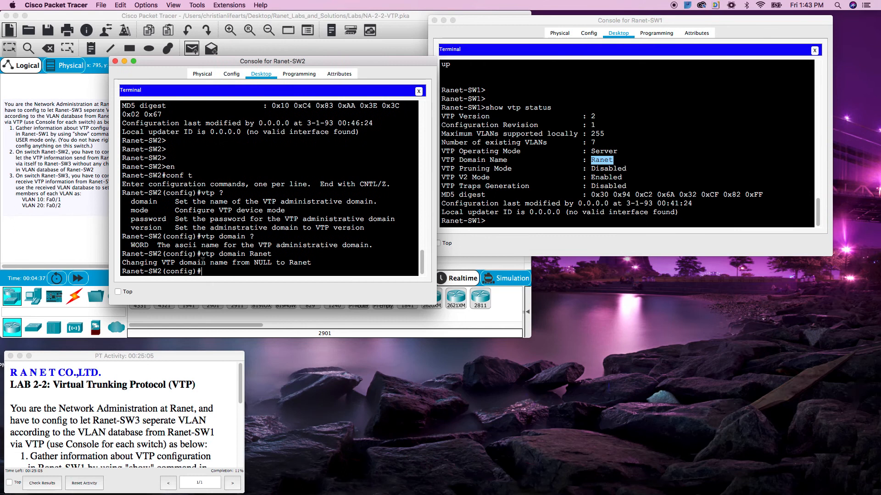
type("tp mode ?")
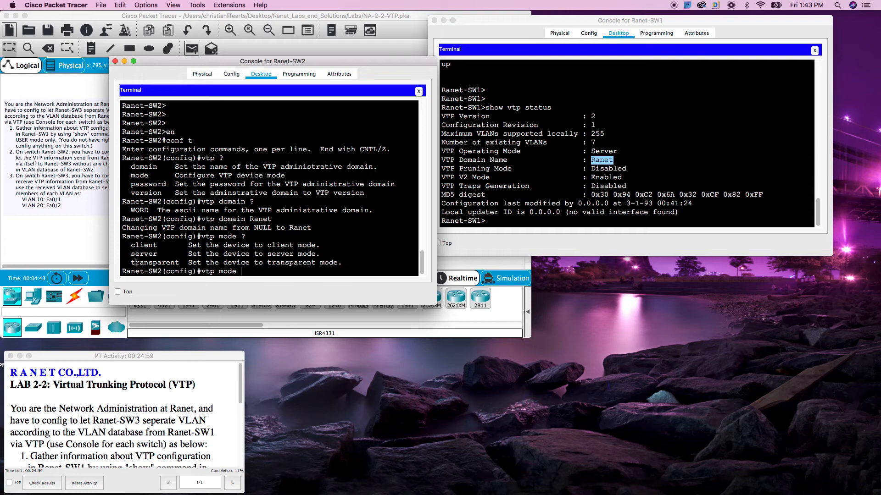
left_click_drag(132, 262, 346, 261)
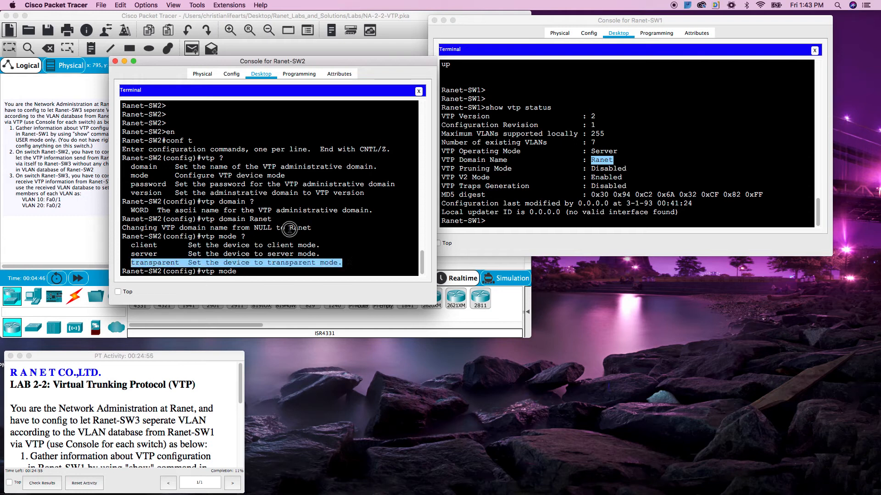
left_click(289, 228)
left_click_drag(251, 61, 412, 110)
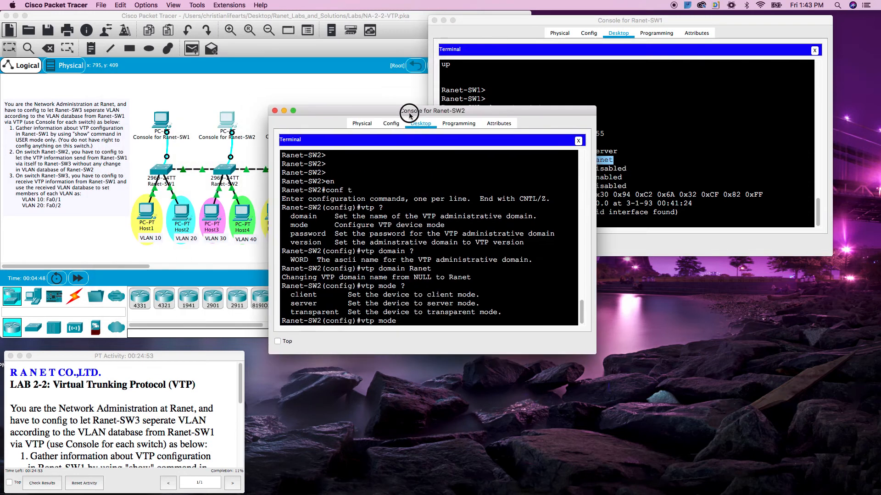
left_click(459, 110)
left_click_drag(459, 111, 365, 68)
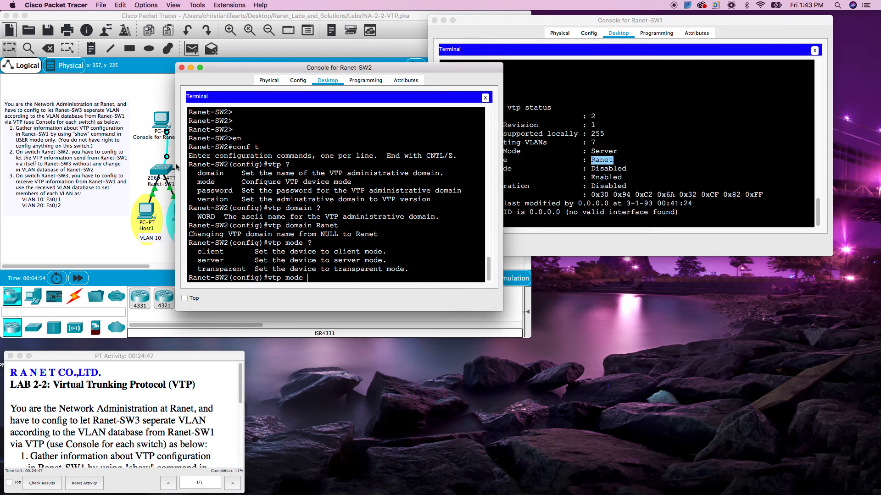
left_click_drag(337, 68, 317, 32)
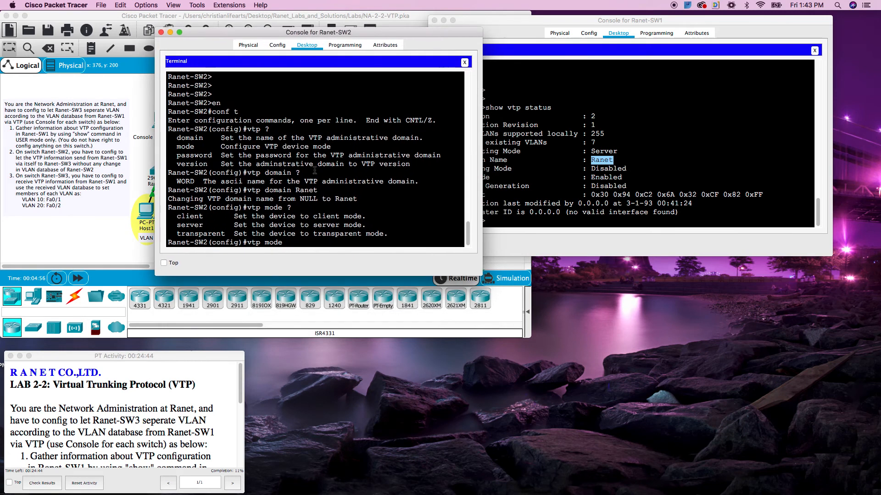
key("Tab")
key("Return")
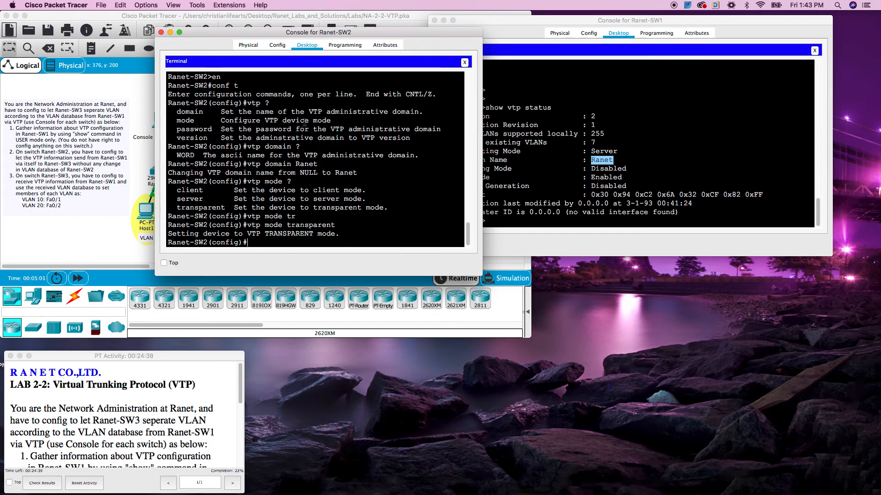
Step: Display Ranet-SW2's running configuration and examine its GigabitEthernet0/1 and GigabitEthernet0/2 entries against the switch links in the topology
left_click_drag(281, 33, 374, 79)
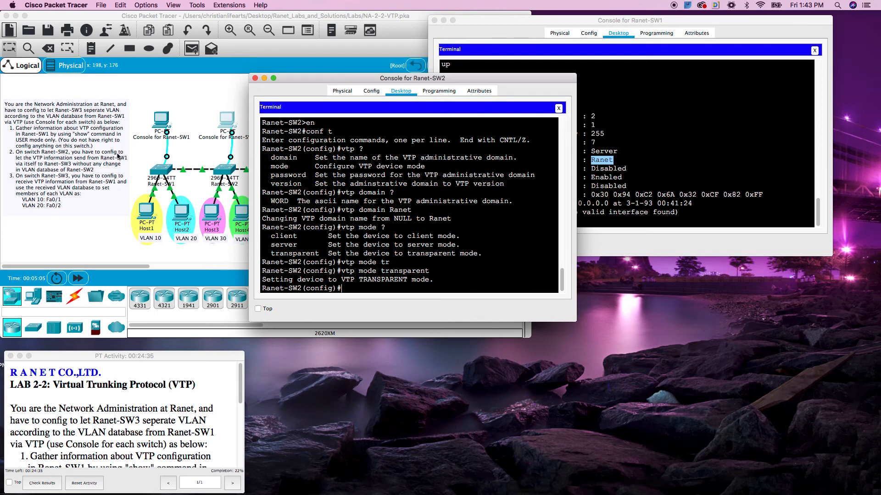
left_click_drag(365, 80, 422, 80)
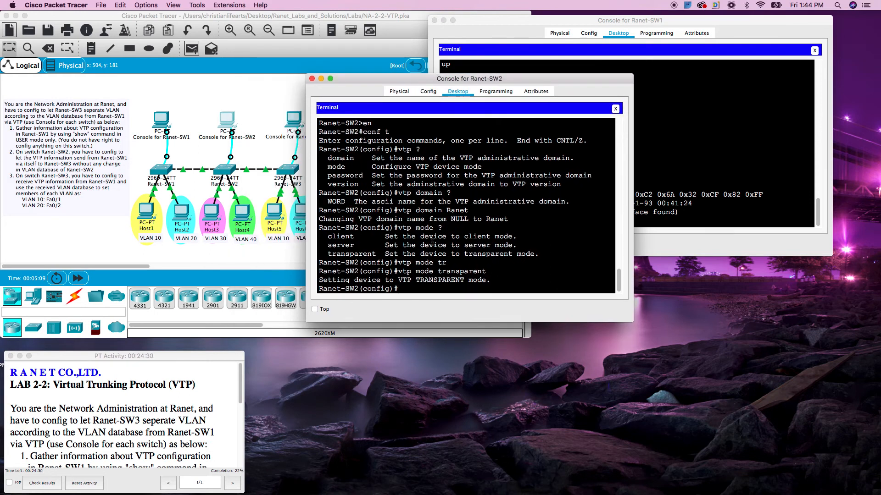
type("how run")
key("Return")
key("space")
key("space")
key("space")
left_click(200, 188)
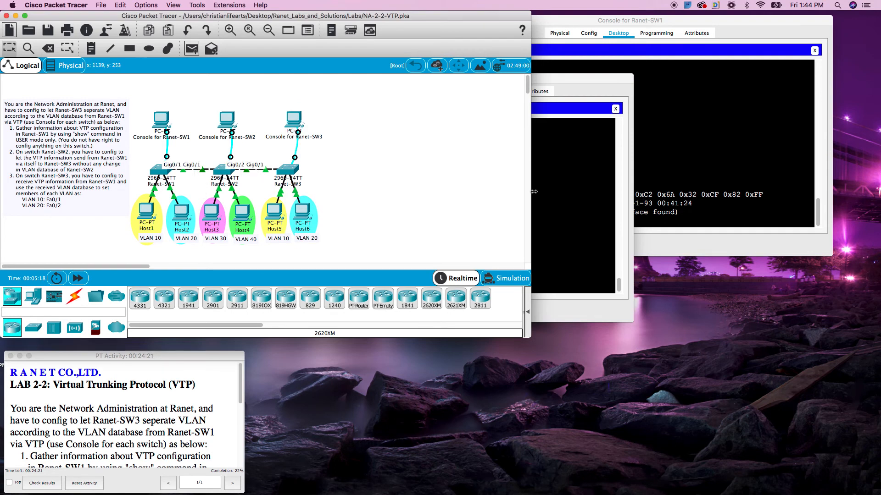
left_click(559, 186)
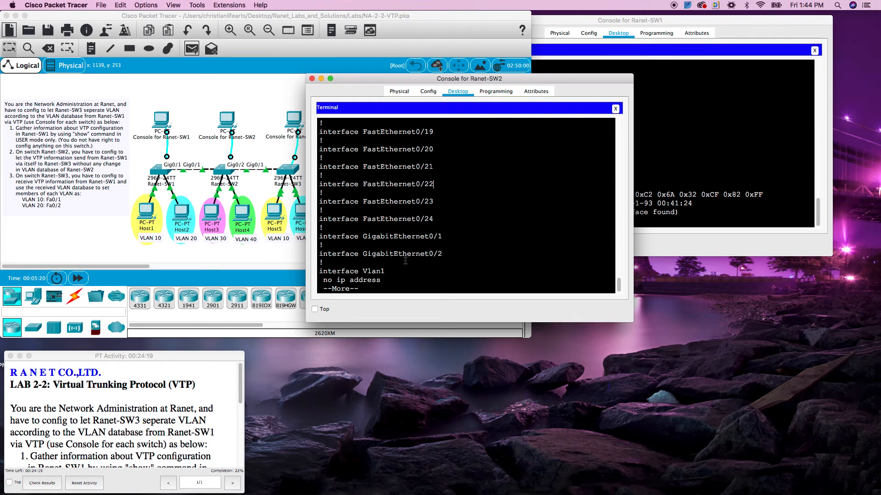
left_click_drag(443, 254, 322, 236)
left_click(514, 260)
key("space")
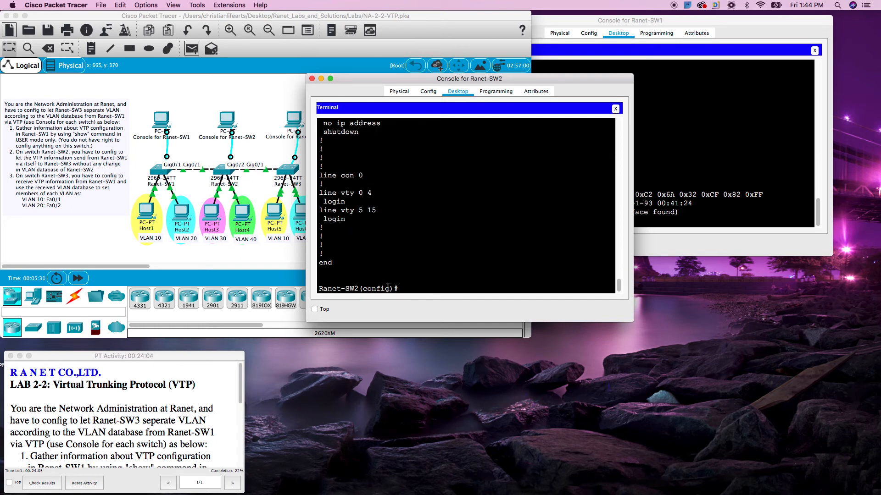
Step: Configure interface GigabitEthernet0/1 on Ranet-SW2 as a trunk port
type("int g")
type("0/1")
key("Return")
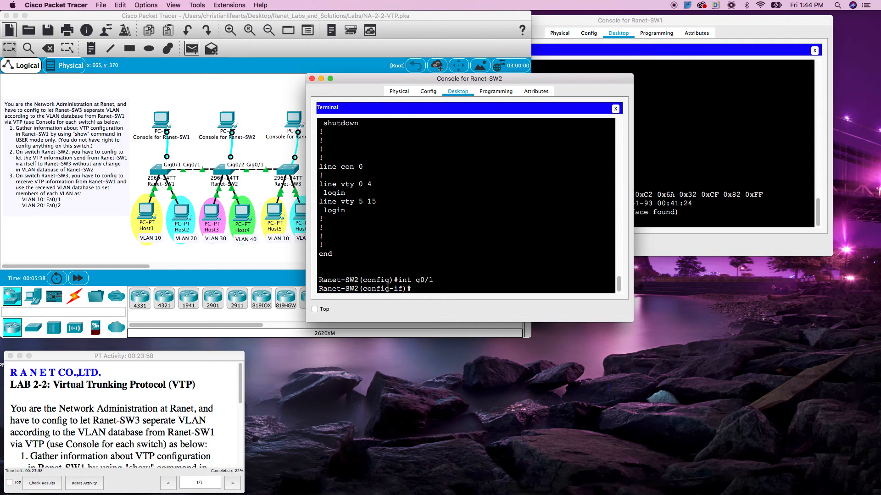
type("swtchp")
type("i")
key("Tab")
type("mod")
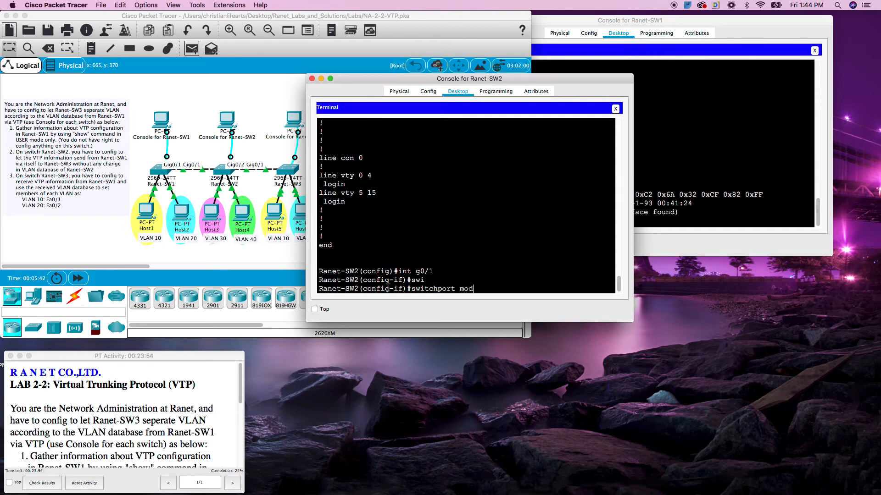
key("Tab")
type("tr")
key("Tab")
key("Return")
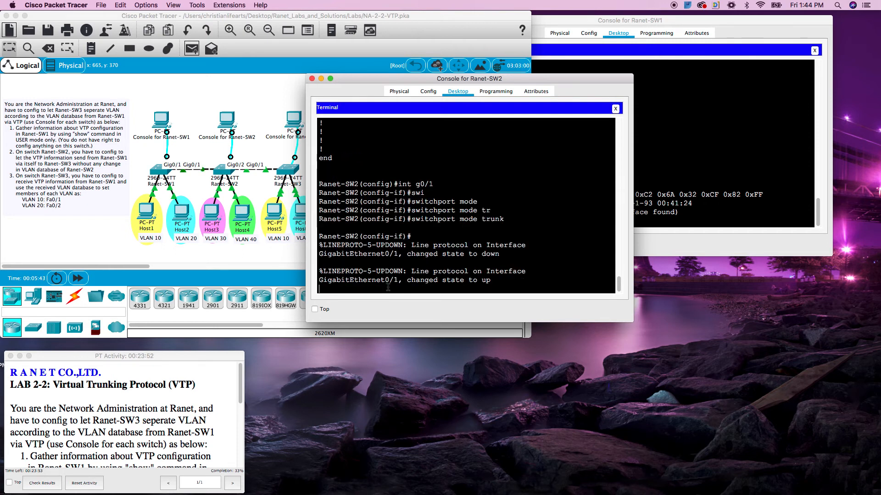
key("Return")
key("Return")
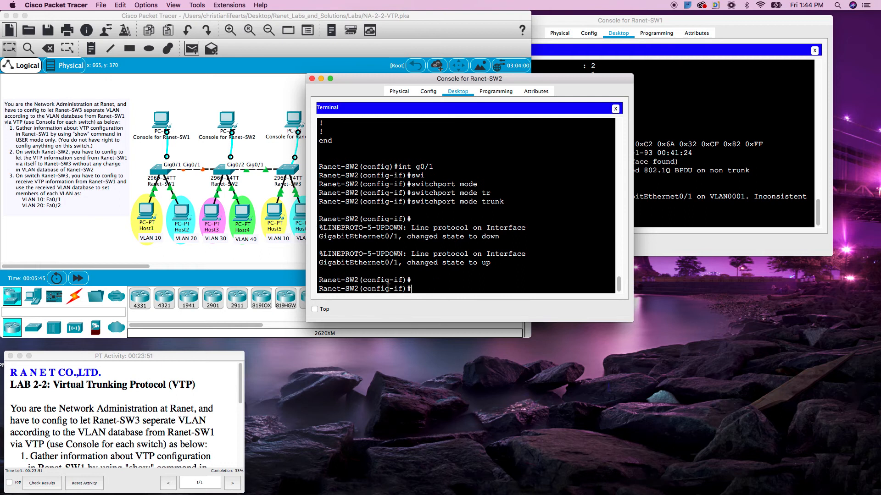
Step: Configure interface GigabitEthernet0/2 on Ranet-SW2 as a trunk port
type("int g0/2")
key("Return")
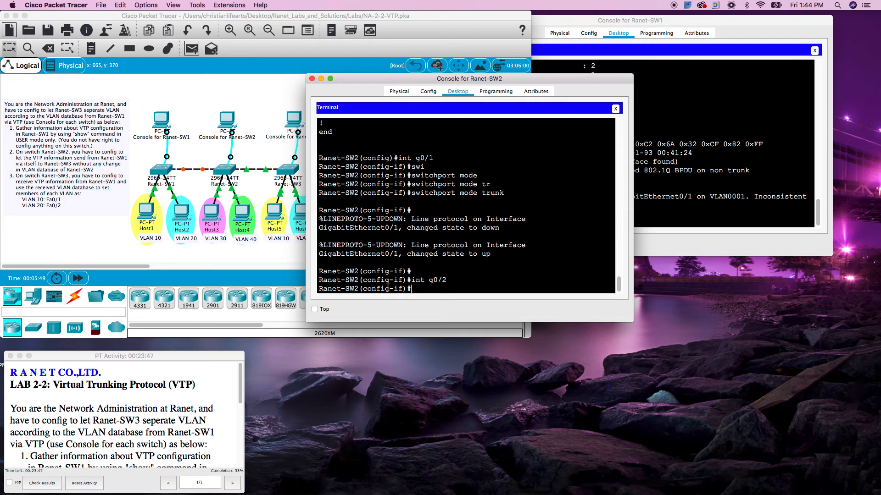
type("sw")
key("Tab")
type("mod")
key("Tab")
type("trun")
key("Tab")
key("Return")
key("Return")
key("Return")
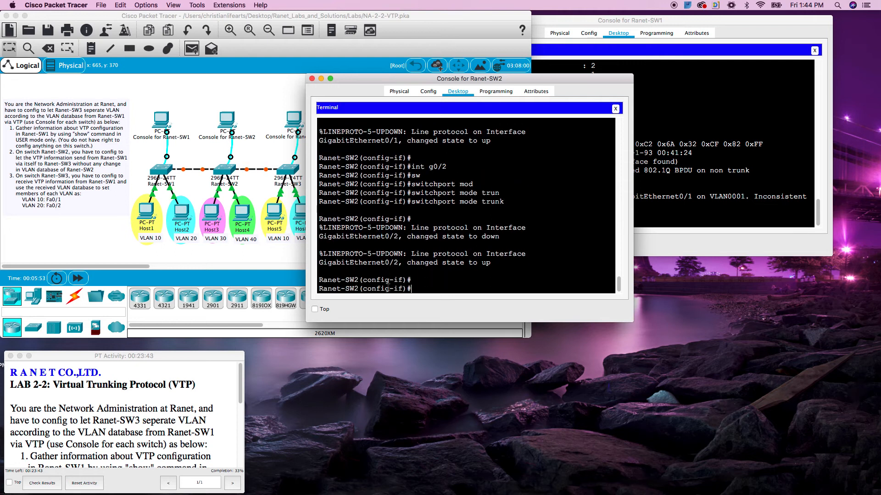
Step: Move the Ranet-SW2 console aside and open a terminal session on the Ranet-SW3 console PC with the default port settings
left_click_drag(398, 79, 586, 261)
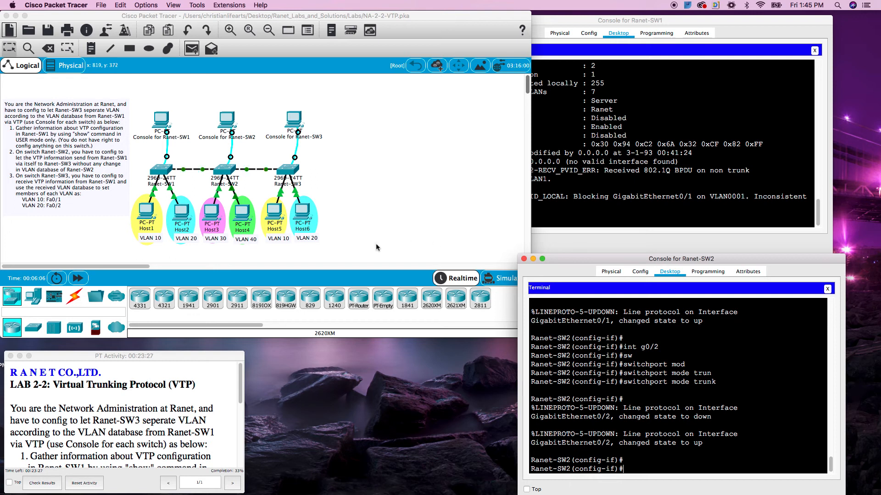
left_click(297, 171)
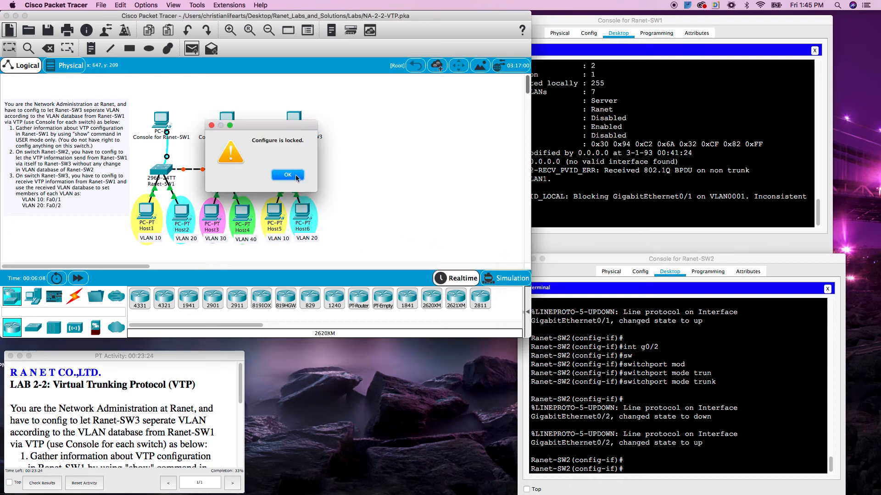
left_click(294, 174)
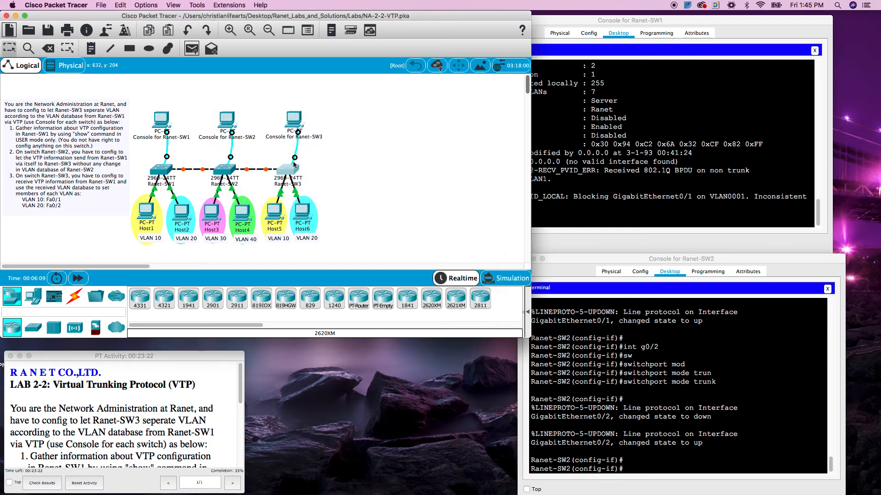
left_click(298, 121)
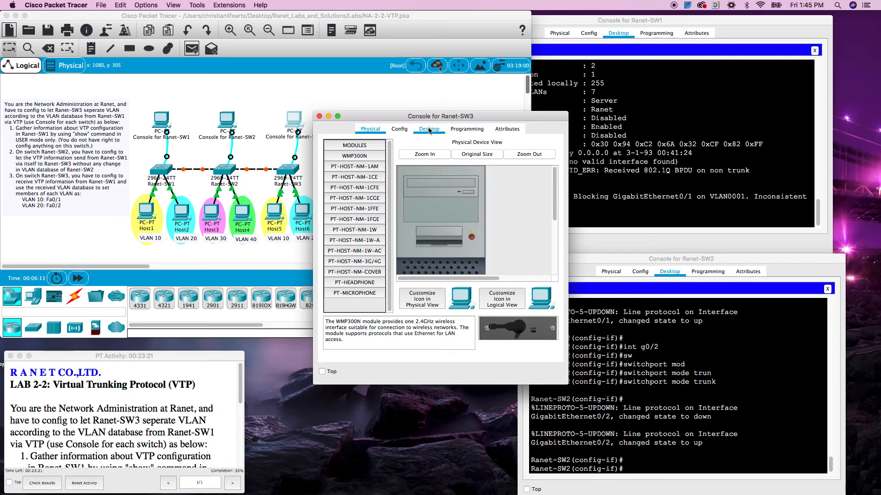
left_click(428, 129)
left_click(461, 165)
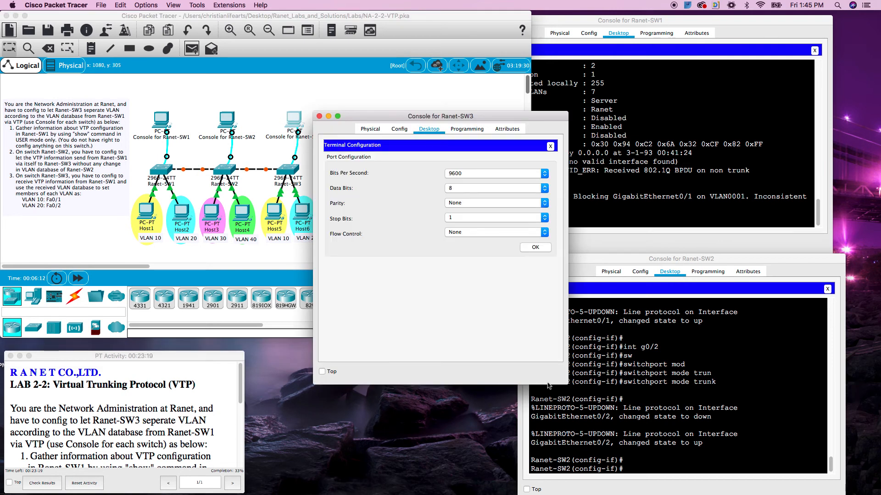
left_click(536, 248)
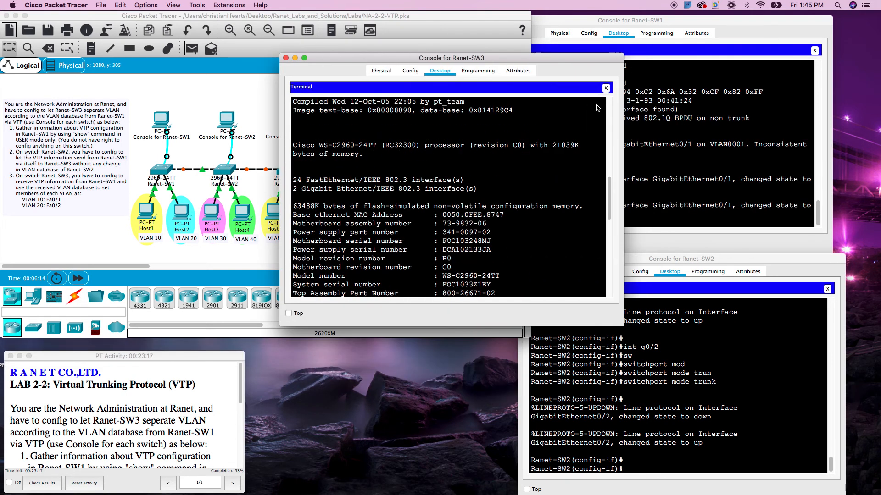
left_click_drag(539, 54, 497, 43)
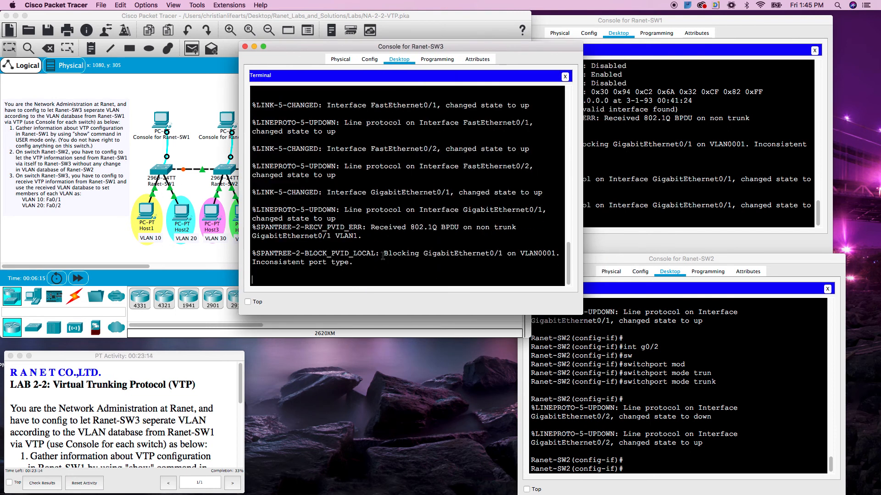
Step: Display the VTP status on Ranet-SW3 and check its operating mode and domain name
key("Return")
key("Return")
type("show")
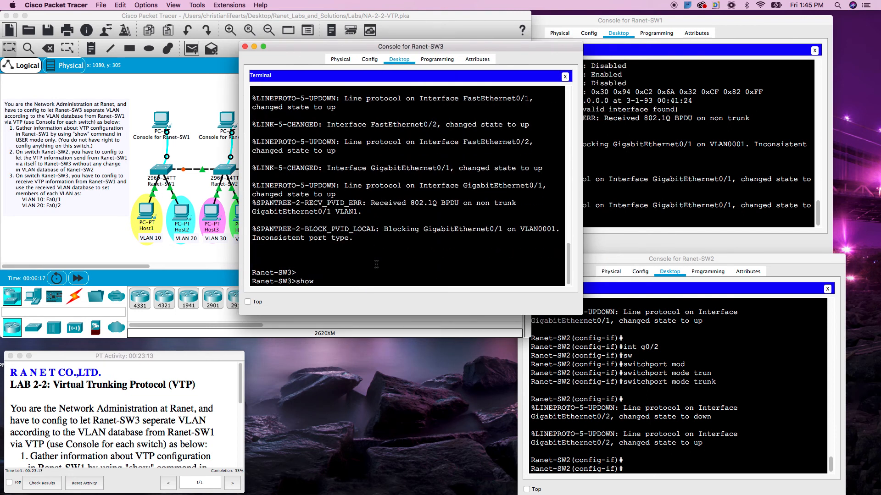
type(" vtp status")
key("Return")
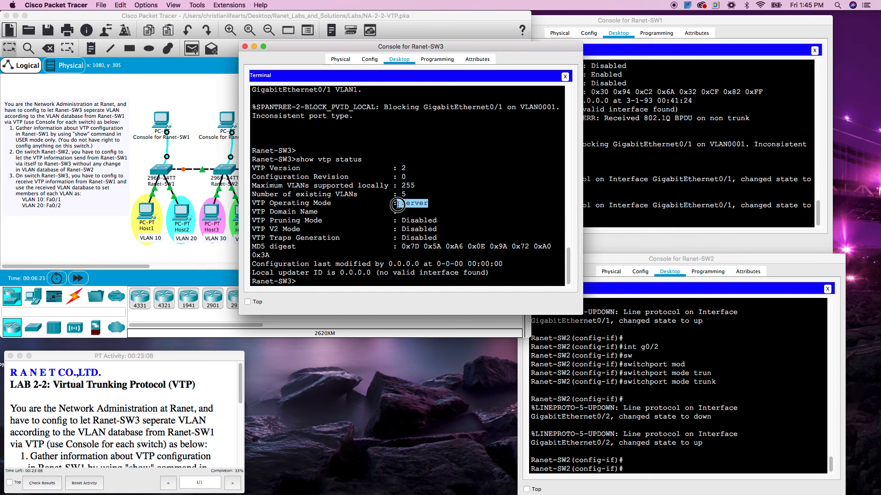
left_click(406, 215)
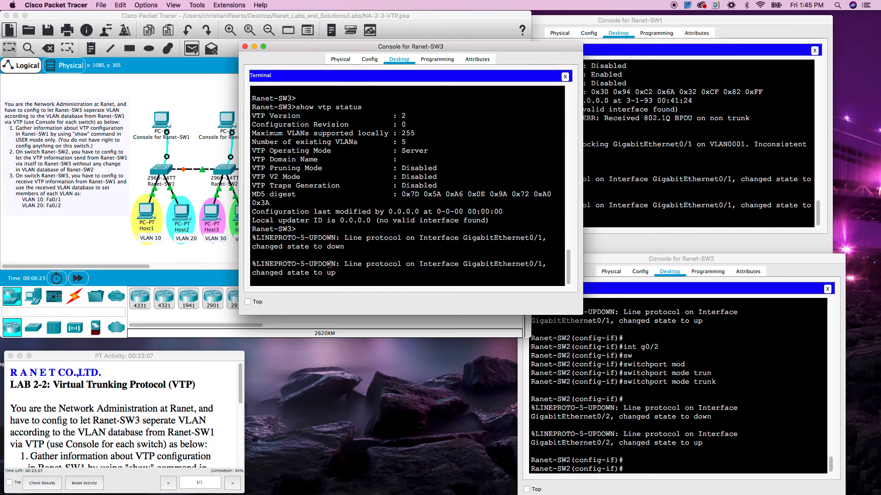
Step: Enter global configuration mode on Ranet-SW3 and set its VTP domain to Ranet
key("Return")
key("Return")
type("en conf t")
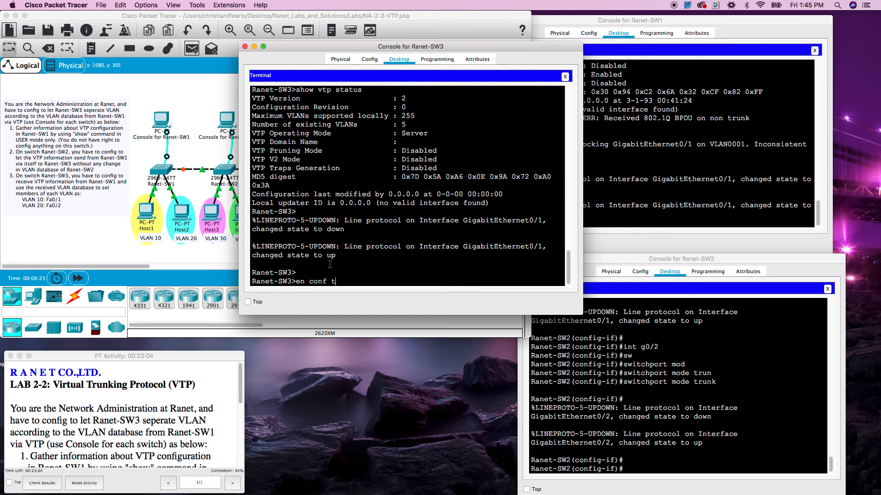
key("Return")
type("en")
key("Return")
type("conf")
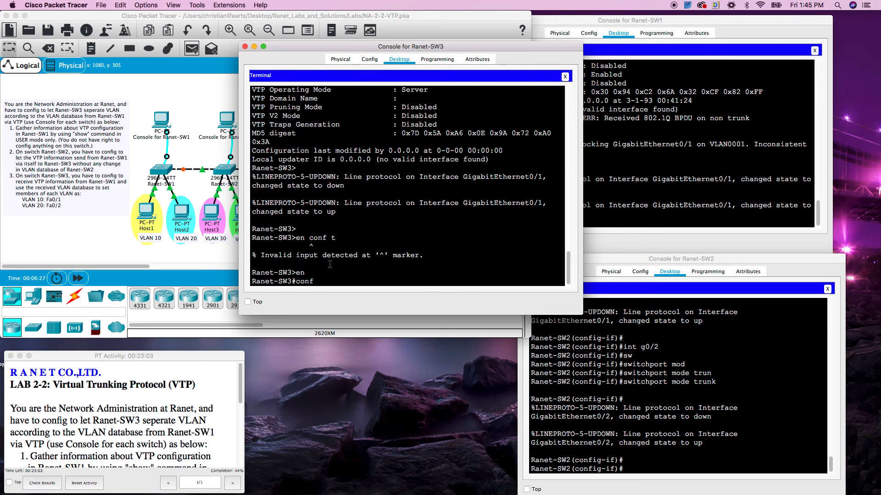
type(" t")
key("Return")
type("vtp d")
key("Tab")
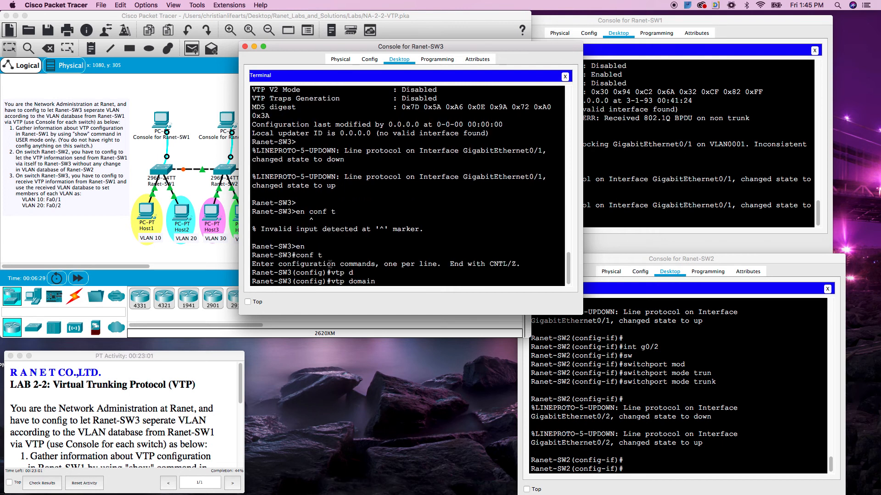
type("Ranet")
key("Return")
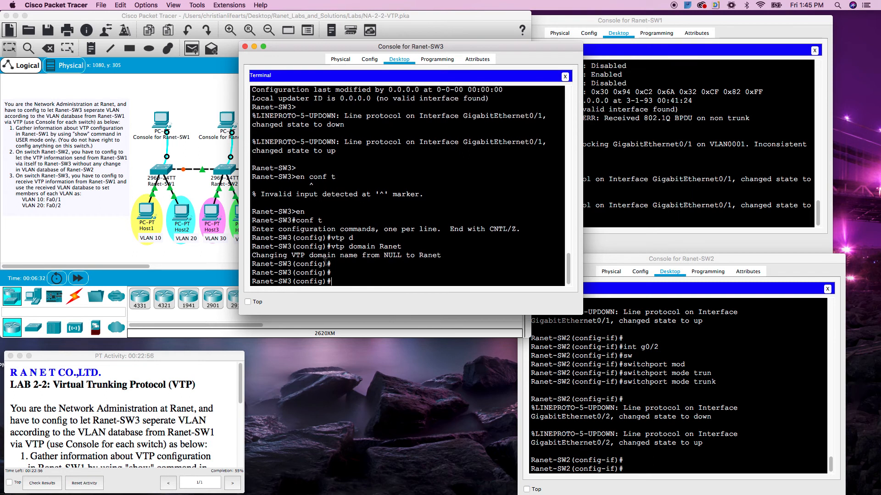
Step: Recheck the lab instructions for Ranet-SW3, list its VTP modes and set the switch to client mode
scroll(528, 252, "up", 5)
scroll(528, 251, "up", 2)
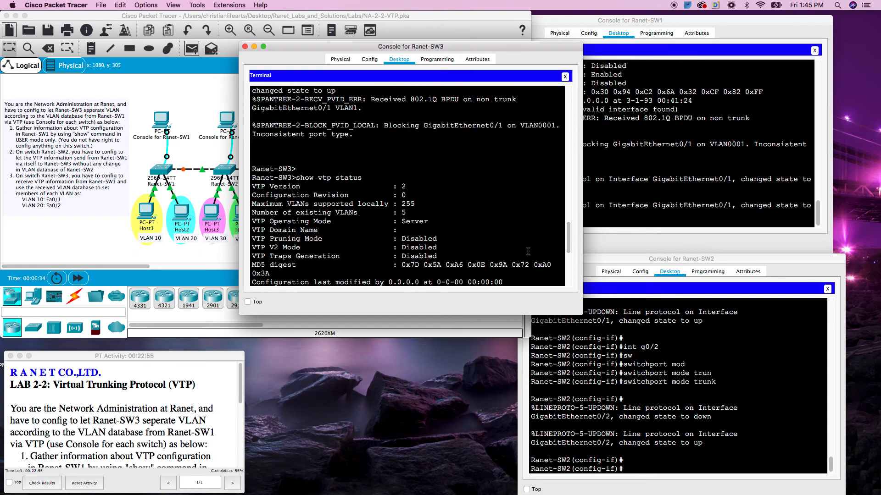
left_click(203, 169)
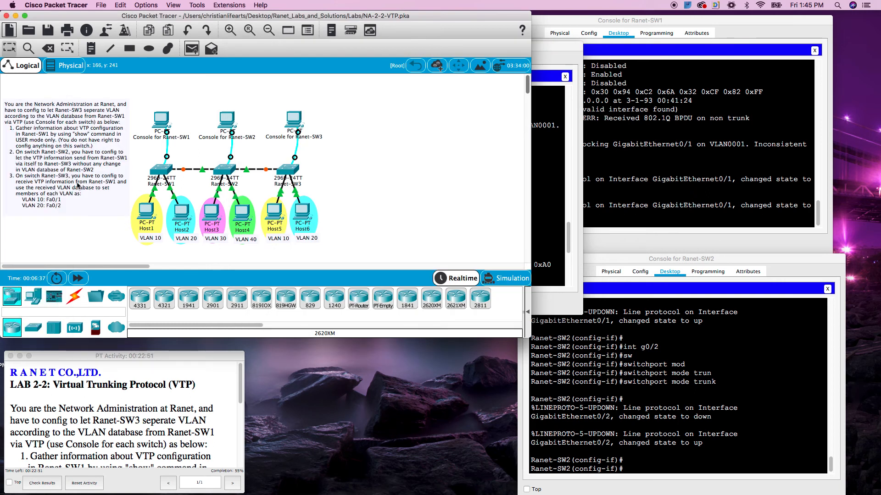
left_click(539, 241)
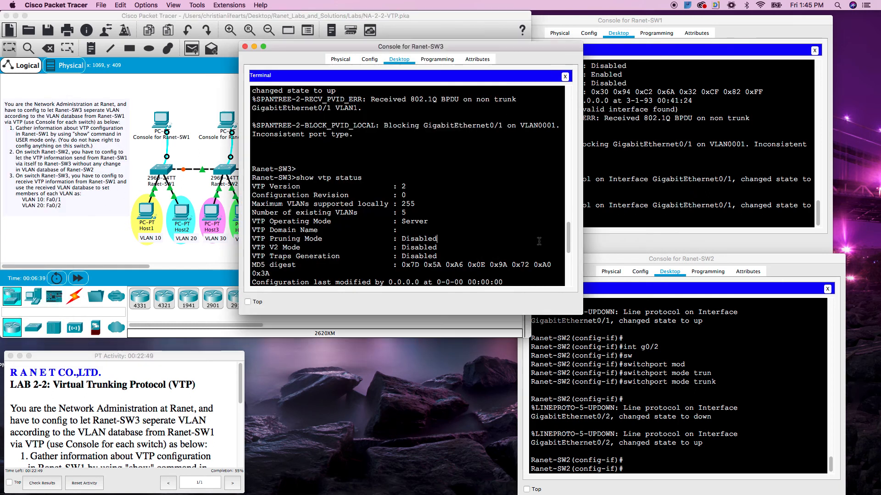
scroll(412, 268, "down", 8)
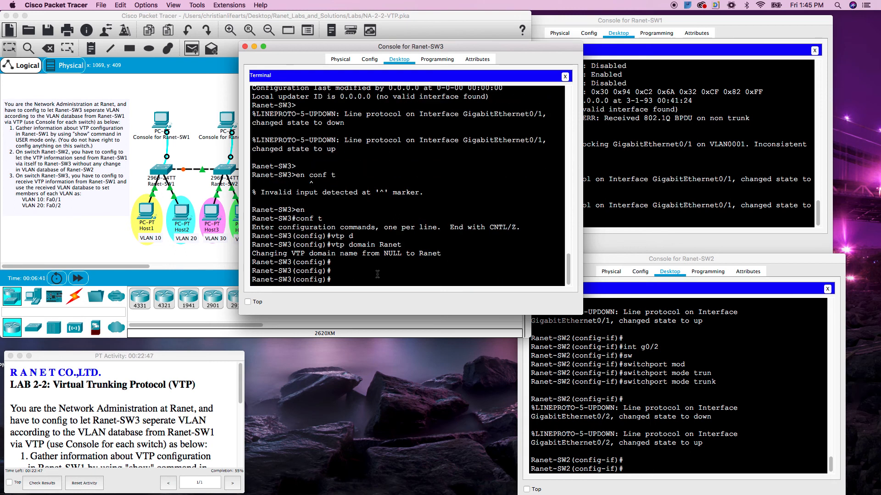
type("vtp mode ?")
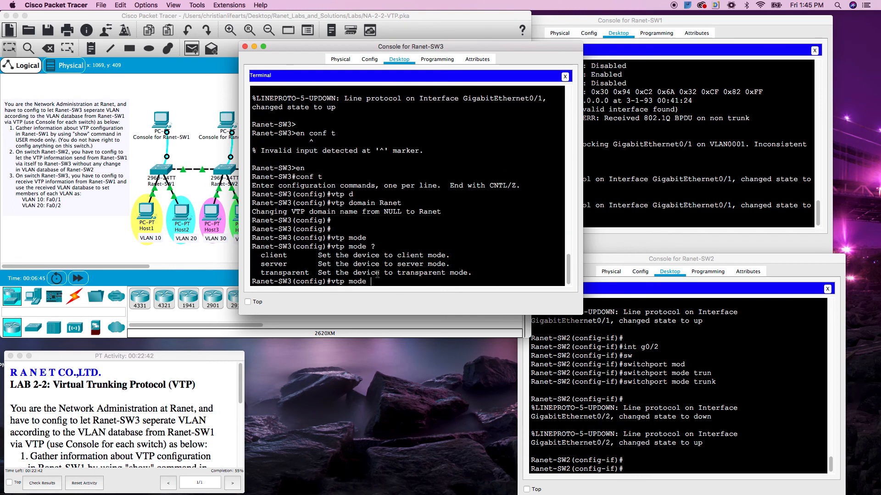
type("Client")
key("Return")
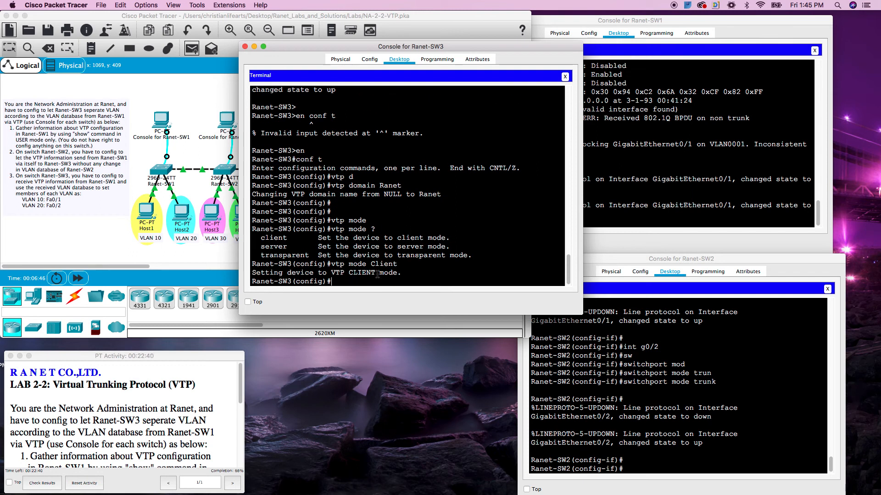
key("Return")
key("Return")
Step: Leave configuration mode on Ranet-SW3, display its full VLAN table in a widened console window and check for VLANs 10 and 20
left_click_drag(423, 48, 600, 33)
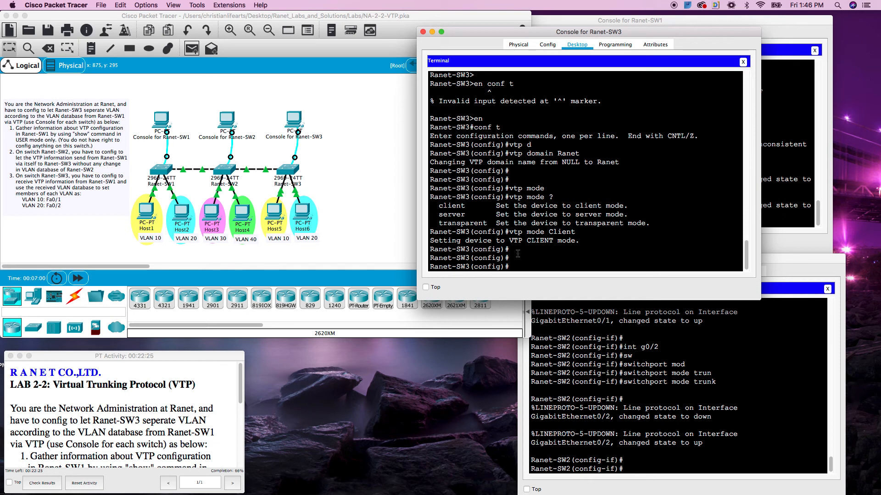
type("end")
key("Return")
type("show vlan")
key("Return")
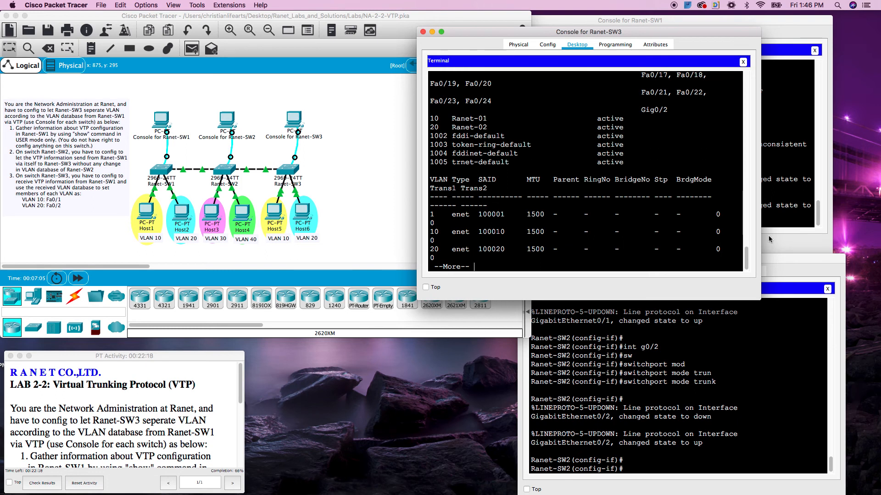
left_click_drag(760, 219, 861, 219)
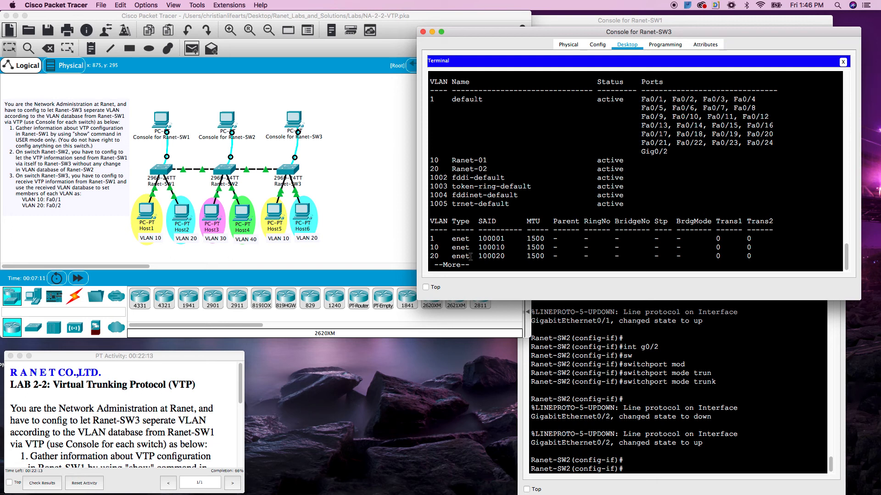
left_click_drag(440, 256, 431, 256)
key("space")
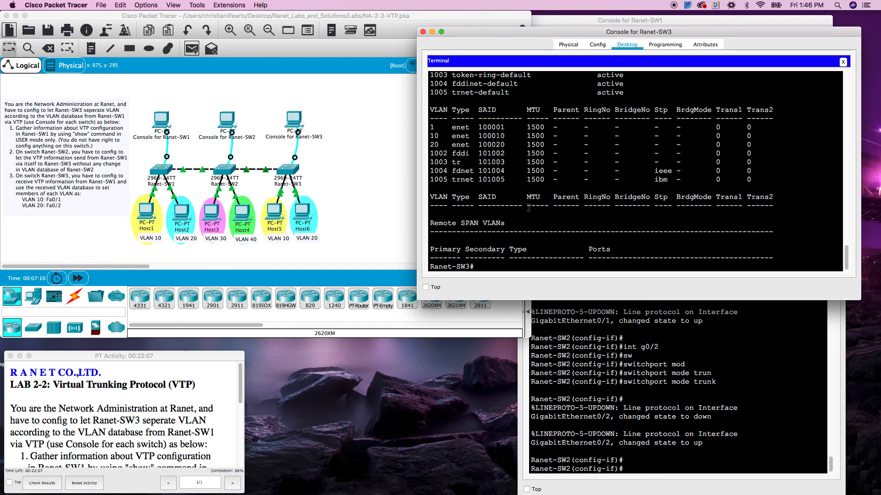
scroll(529, 208, "down", 1)
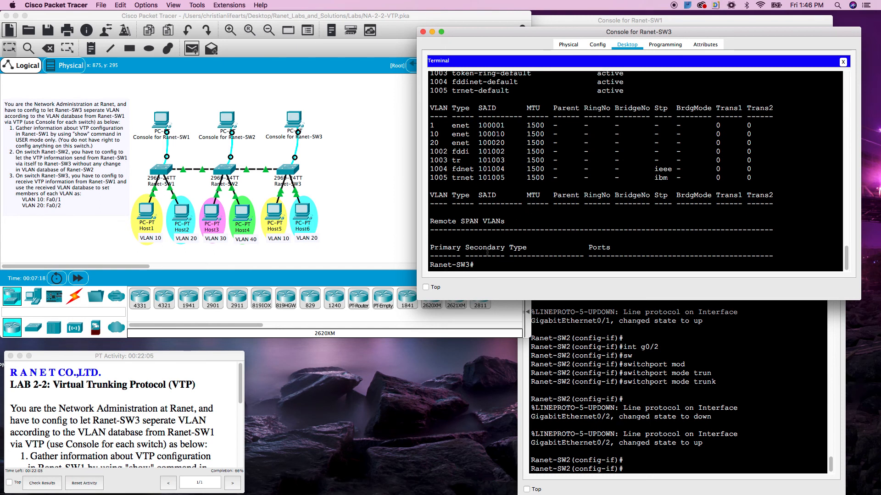
Step: Enter configuration for interface FastEthernet0/1 on Ranet-SW3 and set the port to access mode
type("conf t")
key("Return")
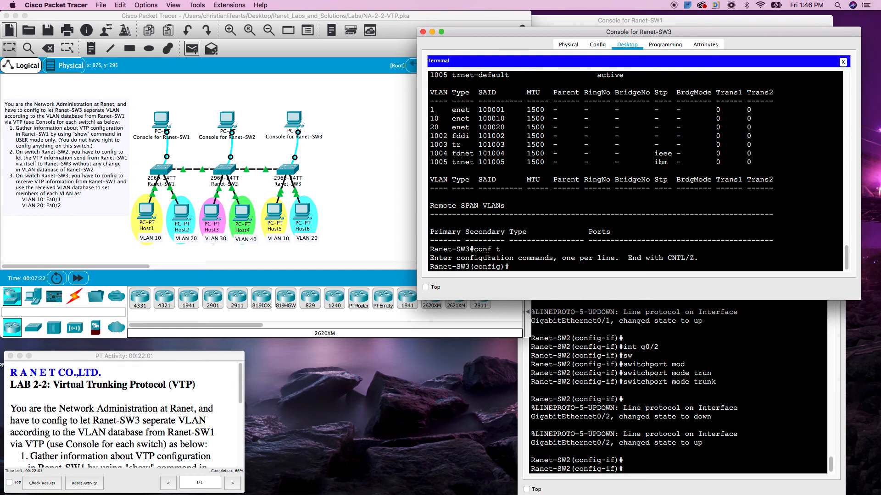
type("int fa0/1")
key("Return")
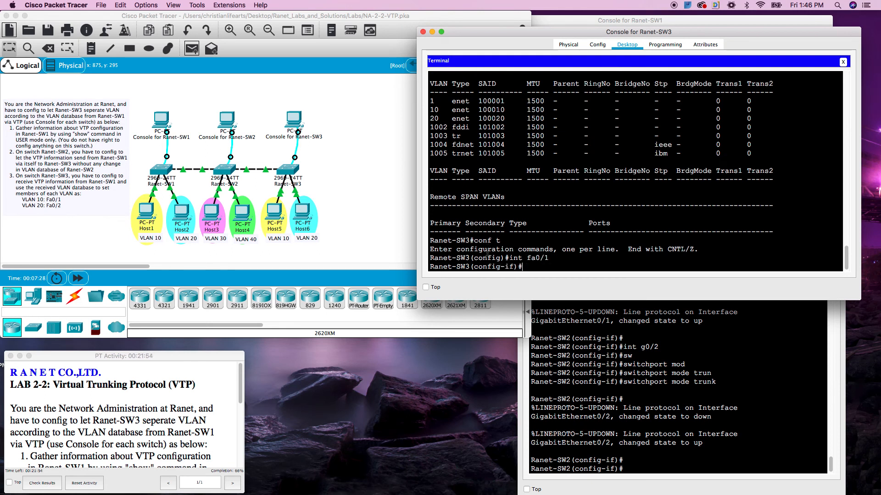
type("switchport")
key("Tab")
type("mode")
key("Tab")
type("as")
key("Tab")
key("Tab")
key("Return")
Step: Assign interface FastEthernet0/1 on Ranet-SW3 to access VLAN 10
type("swi")
key("Tab")
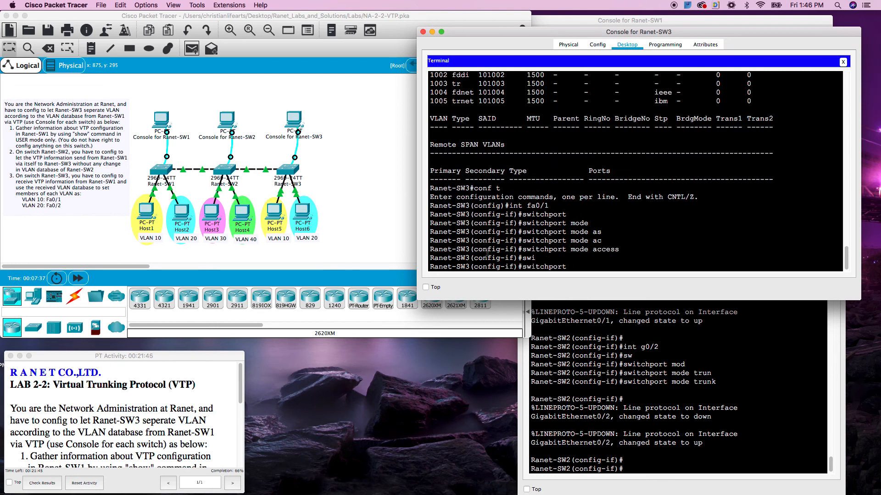
type("a")
key("Tab")
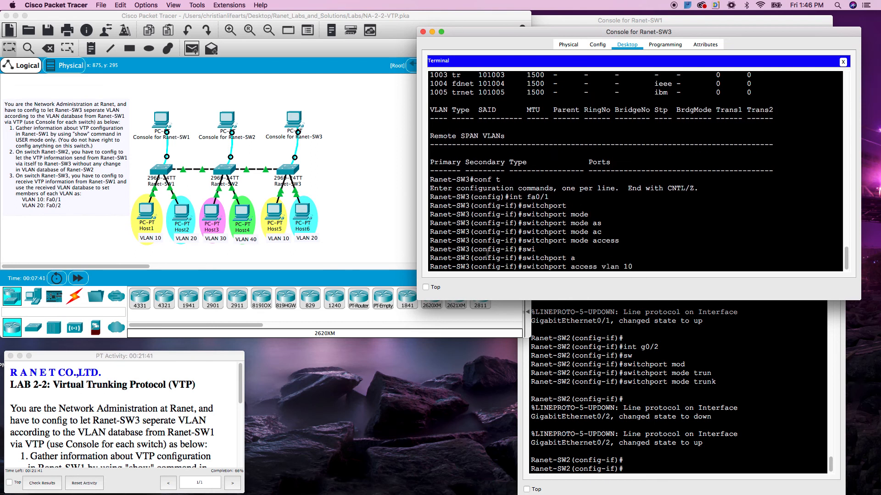
type("10")
key("Return")
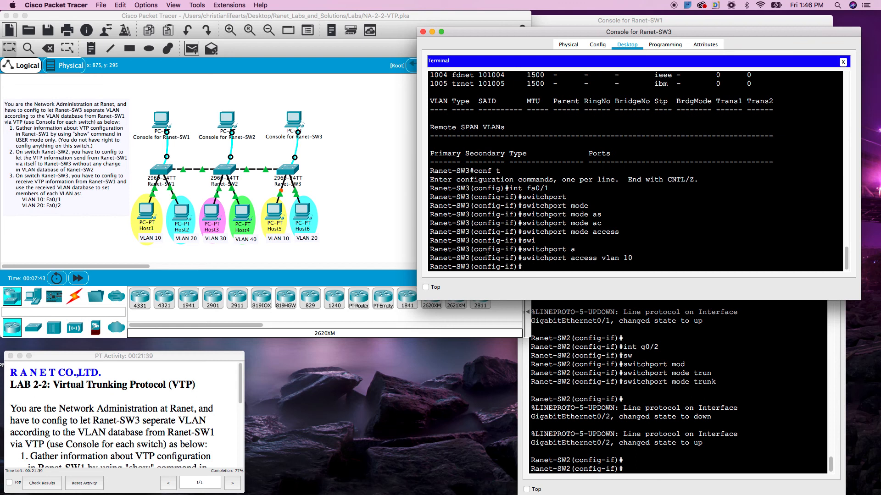
Step: Enter configuration for interface FastEthernet0/2 on Ranet-SW3 and set the port to access mode
type("int fa0/2")
key("Return")
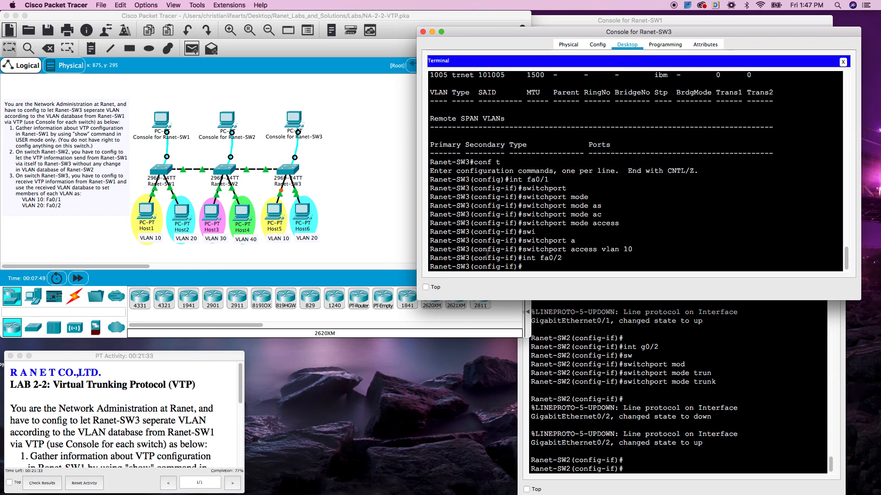
type("swi")
key("Tab")
type("mod")
key("Tab")
type("a")
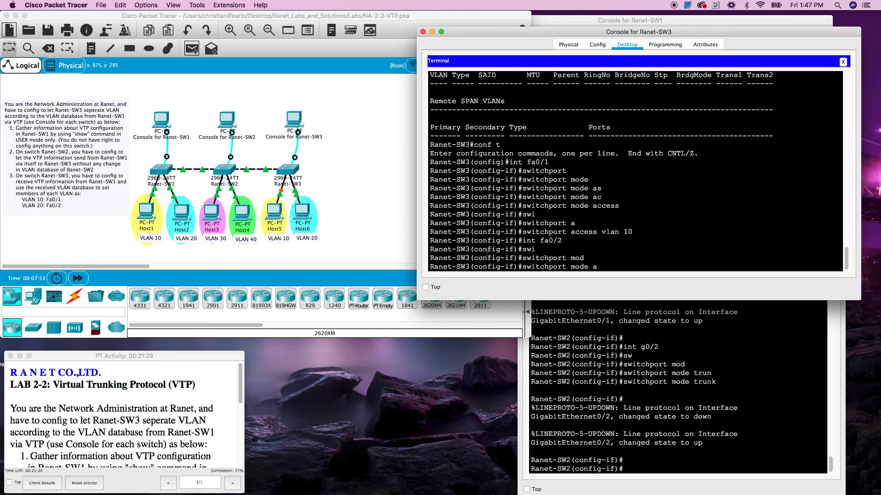
key("Tab")
key("Return")
Step: Assign interface FastEthernet0/2 on Ranet-SW3 to access VLAN 20
type("swi")
key("Tab")
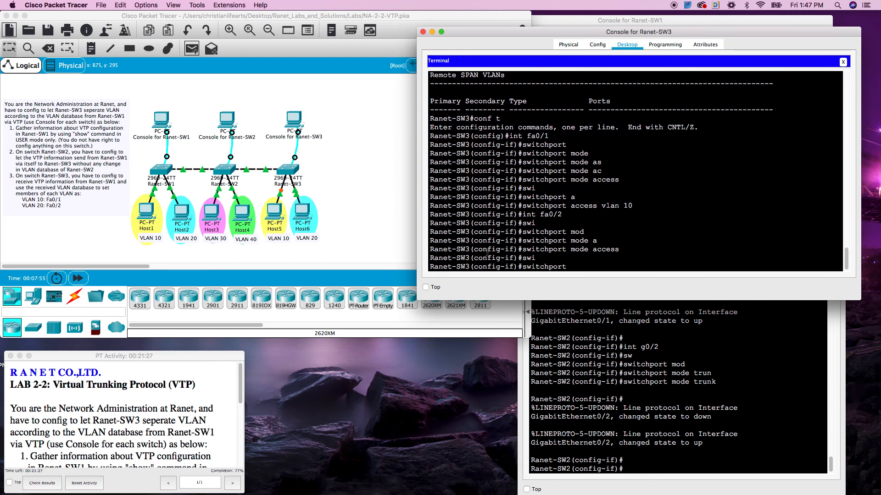
type("a")
key("Tab")
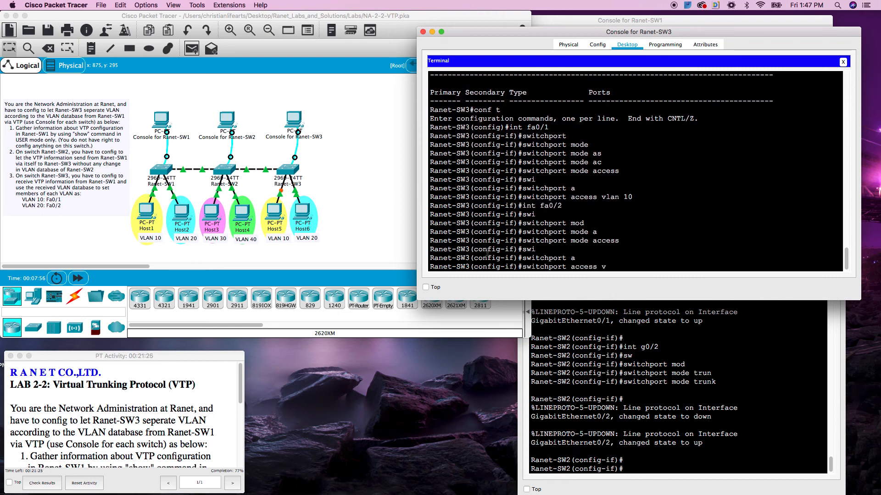
type("vlan 20")
key("Return")
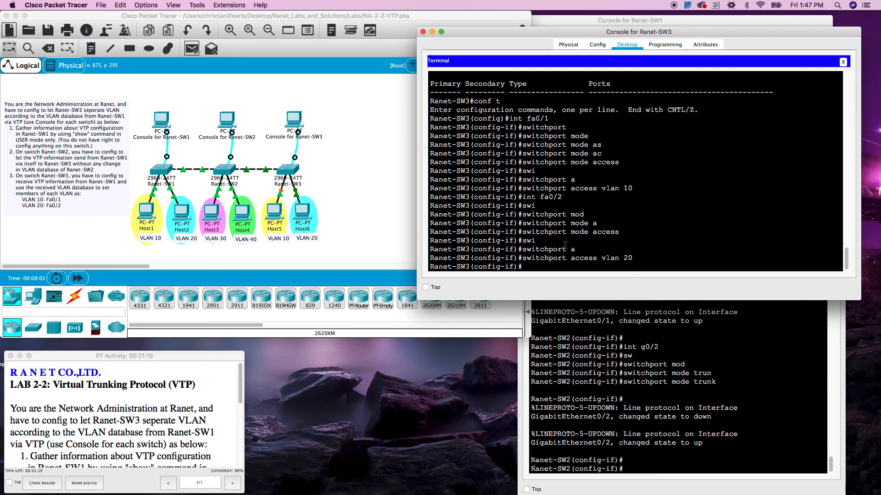
Step: Display the running configuration of Ranet-SW3 and check the VLAN settings of FastEthernet0/1 and FastEthernet0/2
type("do show run")
key("Return")
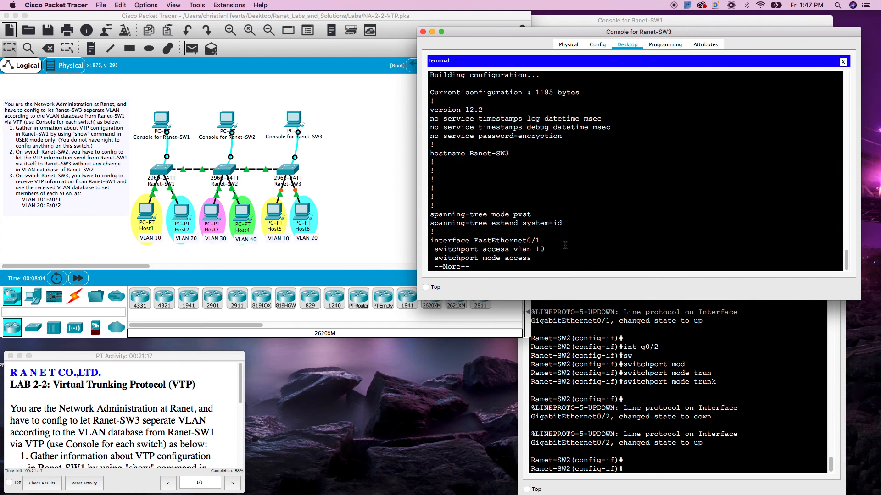
key("space")
scroll(541, 133, "up", 5)
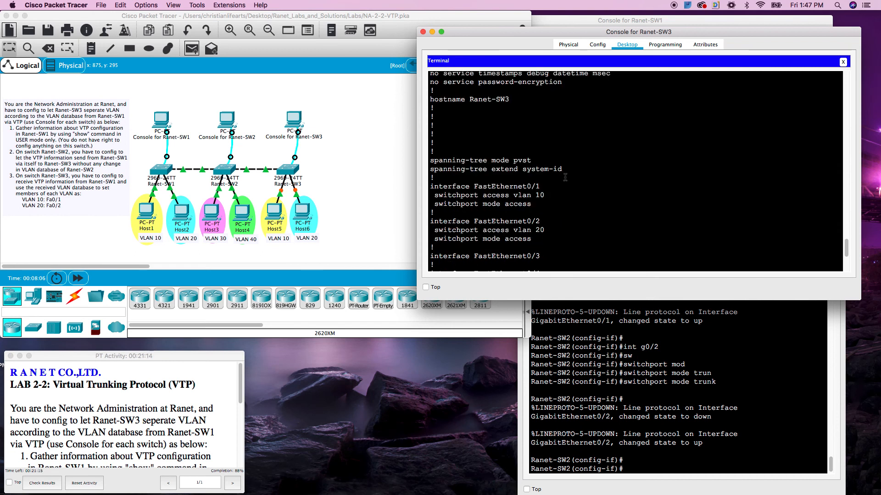
left_click_drag(532, 178, 472, 159)
left_click_drag(532, 213, 473, 194)
left_click(631, 175)
key("space")
key("space")
key("space")
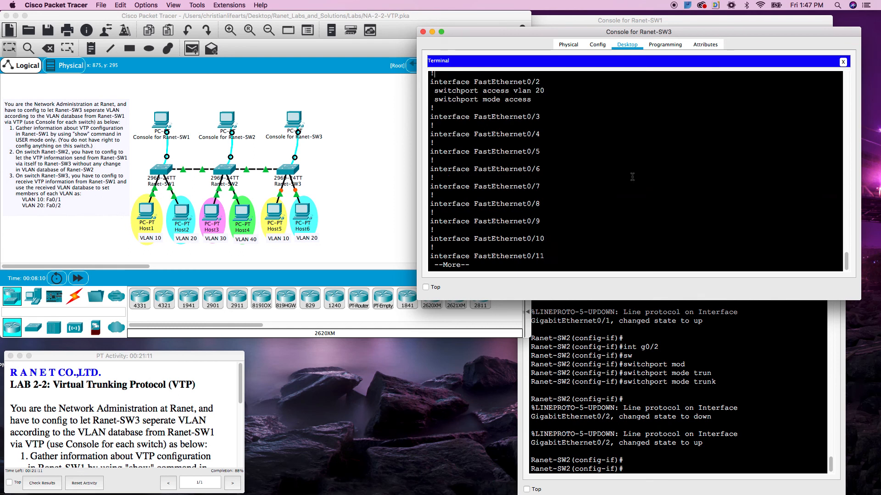
Step: Display the VTP status on Ranet-SW3 and Ranet-SW2 and compare both with the status on Ranet-SW1
type("do show vtp status")
key("Return")
left_click_drag(596, 31, 244, 38)
left_click(589, 140)
scroll(589, 140, "up", 5)
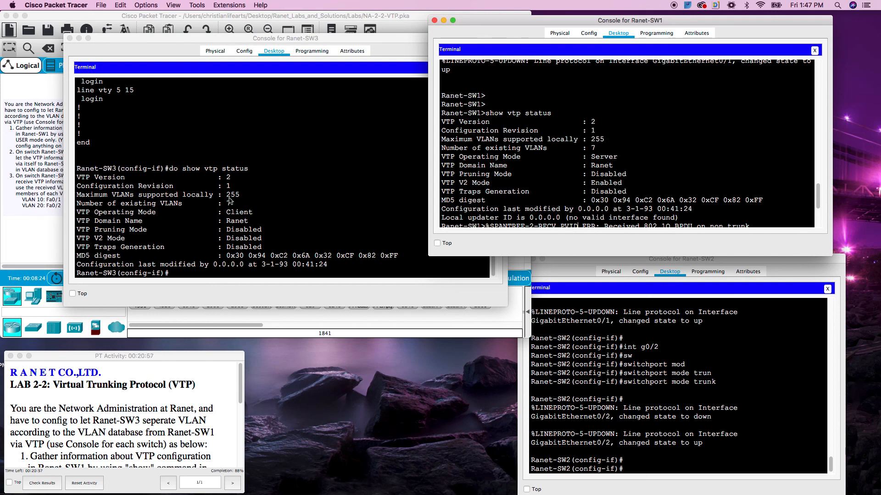
left_click(662, 362)
type("do show vtp status")
key("Return")
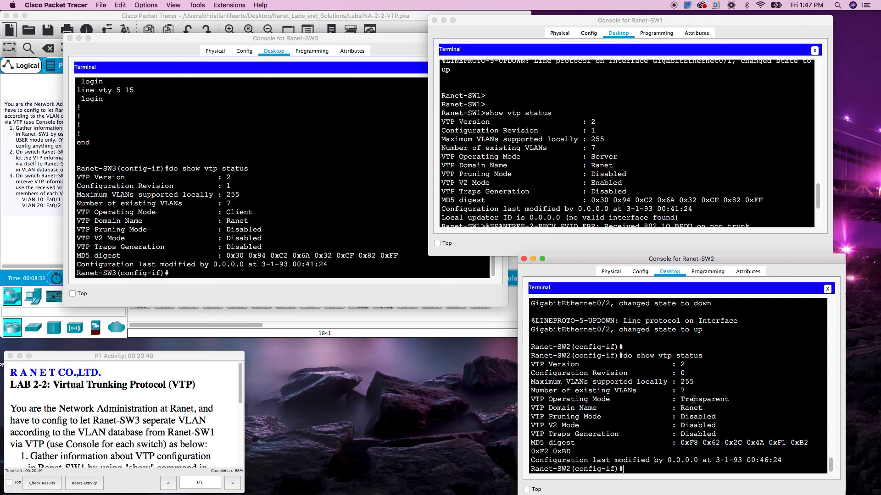
left_click_drag(354, 39, 610, 205)
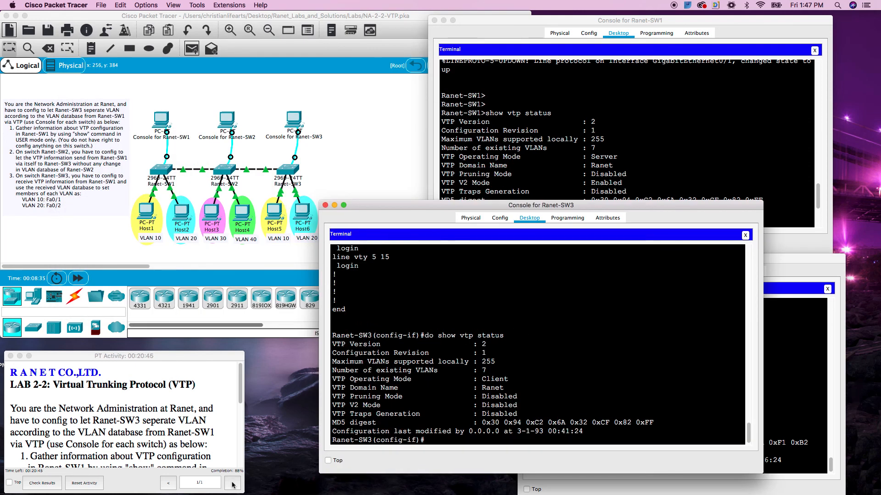
Step: Check the activity results, review the assessment items for incorrect entries and close the results
left_click(43, 483)
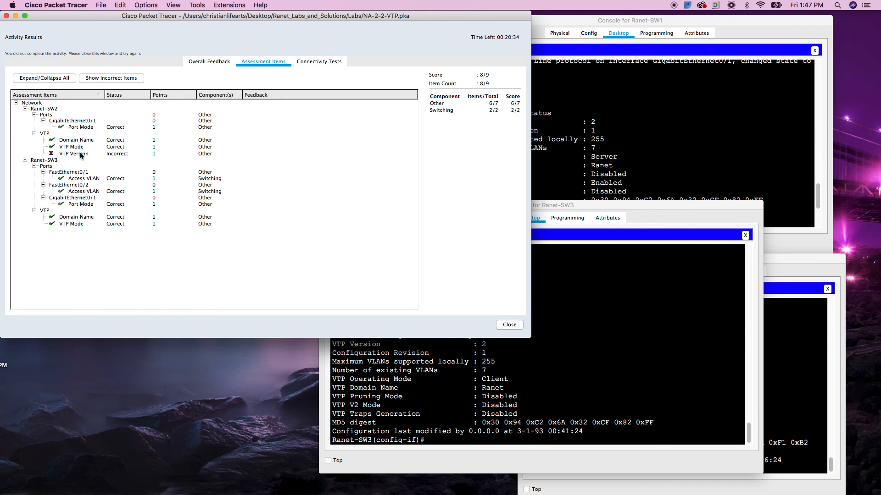
left_click(761, 415)
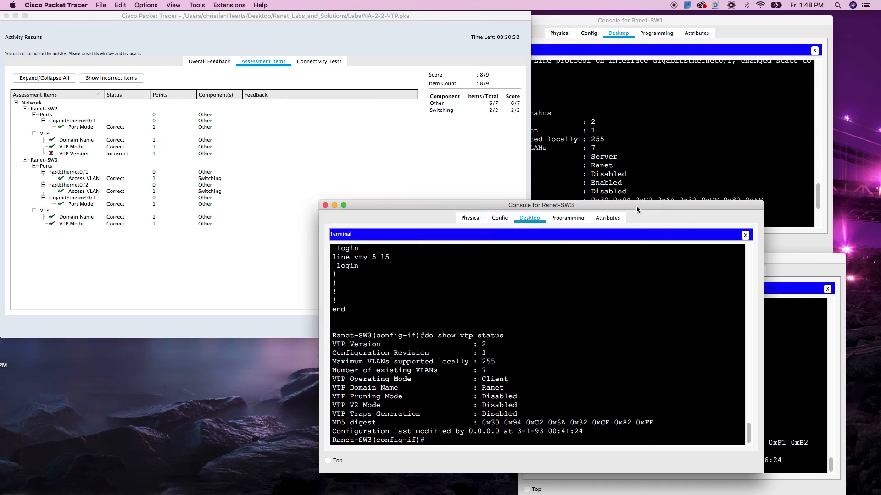
left_click_drag(636, 208, 386, 131)
left_click(454, 332)
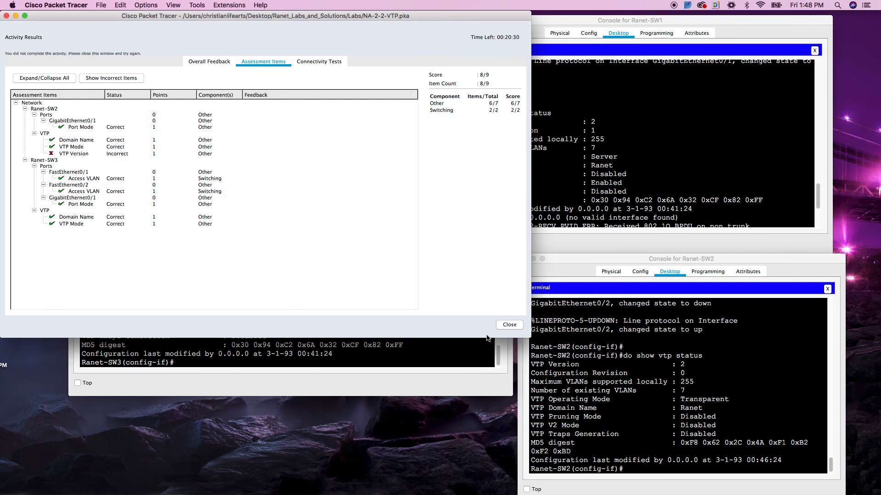
left_click(498, 325)
Step: Leave interface configuration on Ranet-SW3 and re-enter global configuration mode
left_click_drag(401, 172, 128, 349)
left_click(288, 367)
type("end")
key("Return")
key("Return")
type("en")
key("Return")
type("conf t")
key("Return")
Step: Try to set the VTP version to 2 on Ranet-SW3
type("show")
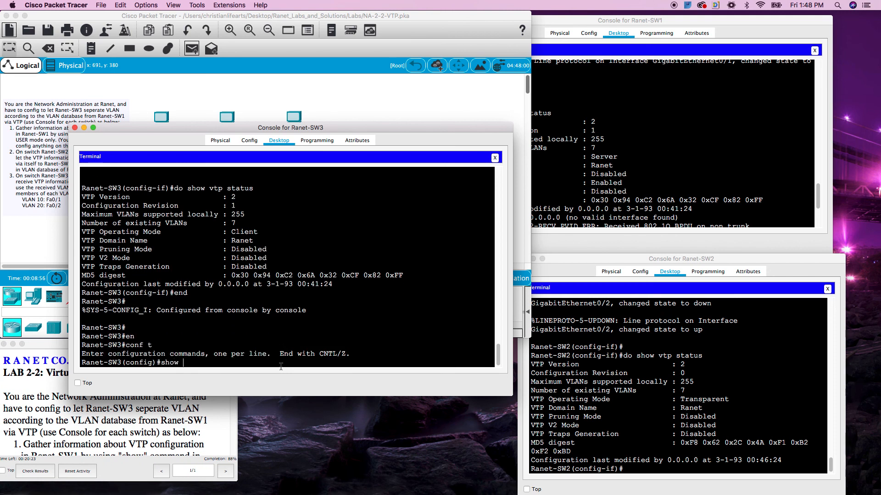
key("BackSpace")
key("BackSpace")
key("BackSpace")
key("BackSpace")
key("BackSpace")
type("vtp v")
key("Tab")
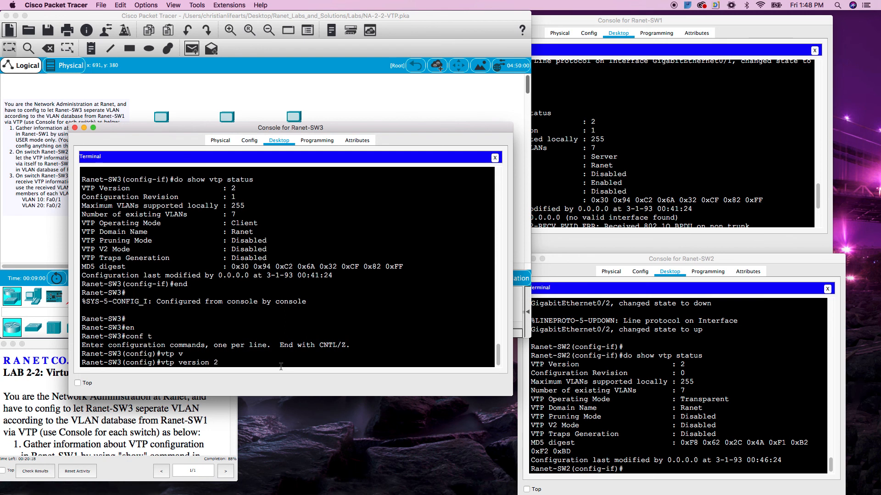
type("2")
key("Return")
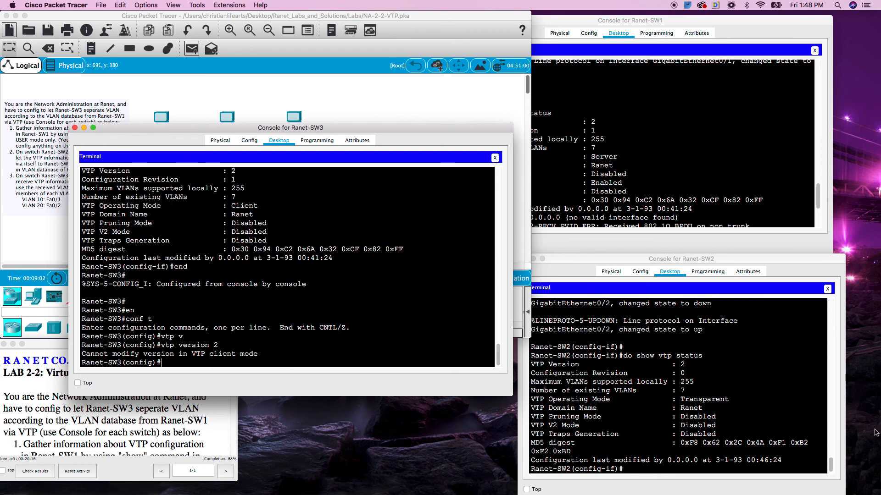
Step: Return Ranet-SW2 from interface to global configuration mode and set its VTP version to 2
left_click(792, 426)
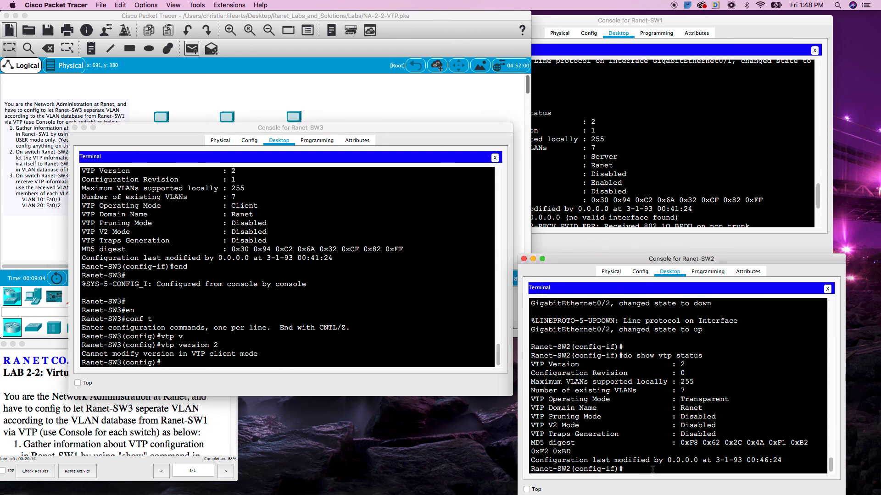
type("end")
key("Return")
type("de")
key("Return")
type("co")
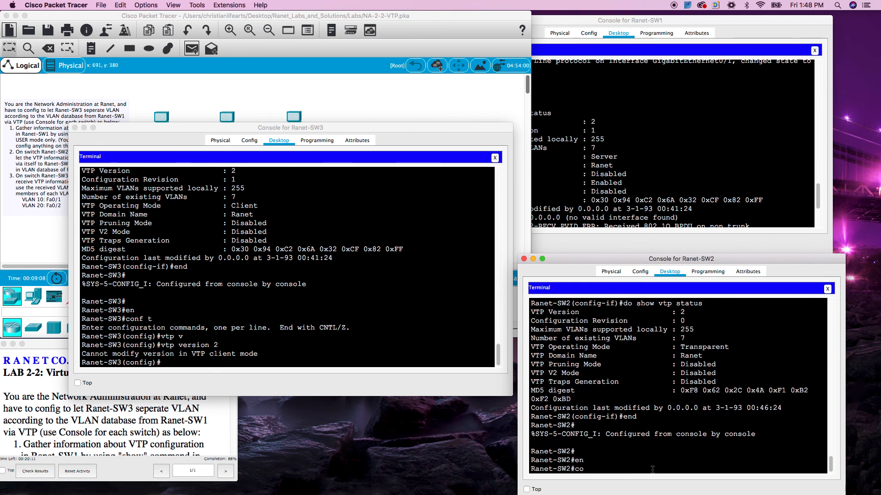
type("nf t")
key("Return")
type("v")
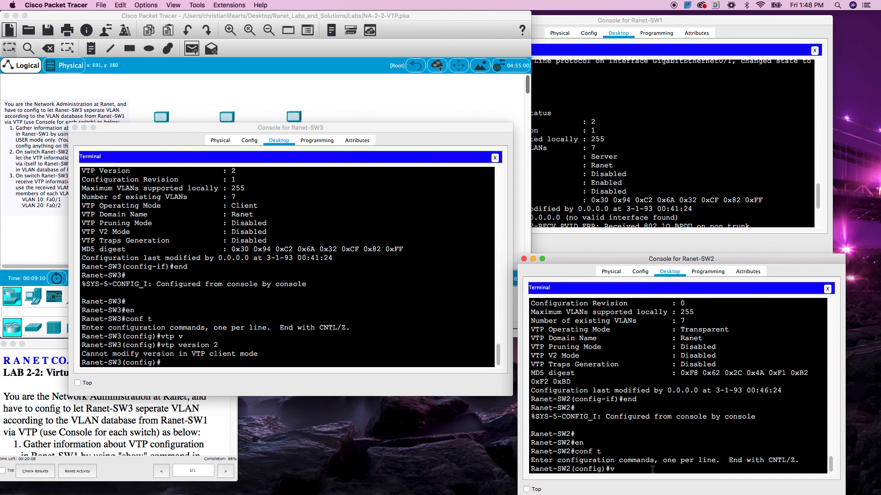
type("tp ver")
key("Tab")
type("2")
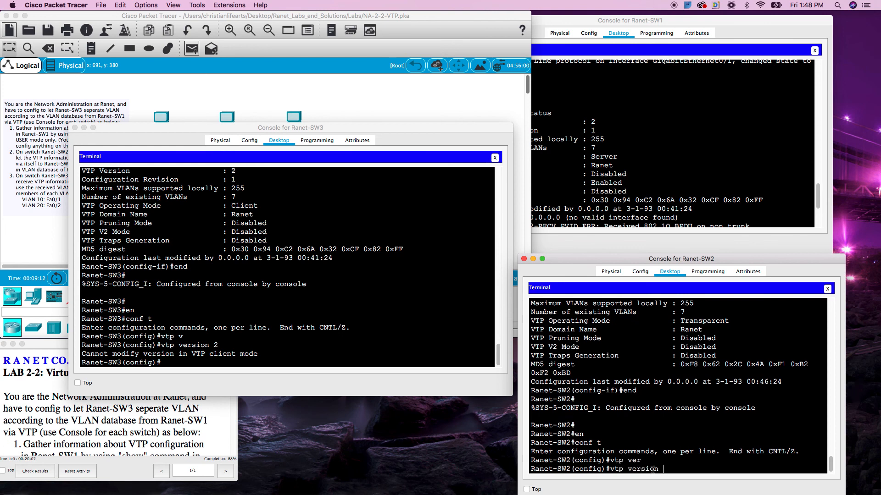
key("Return")
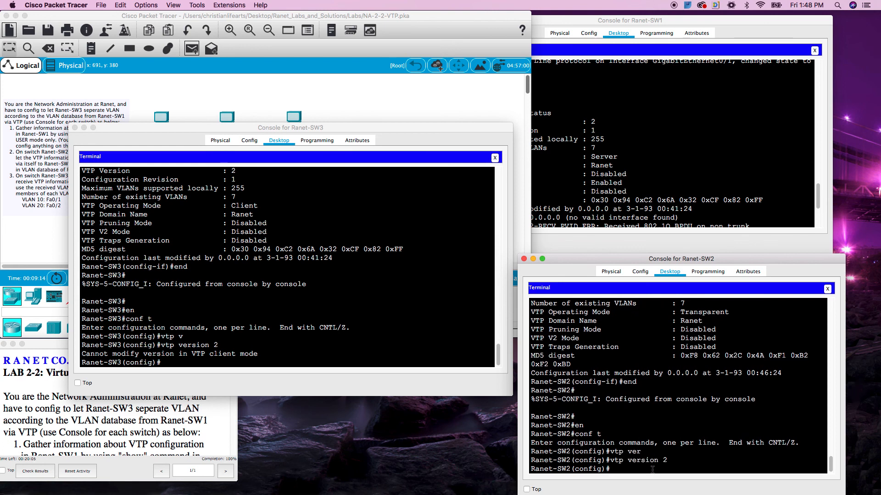
Step: Check the activity results again, review the assessment items, and close the Ranet-SW3 console and the results
left_click(209, 420)
left_click(35, 471)
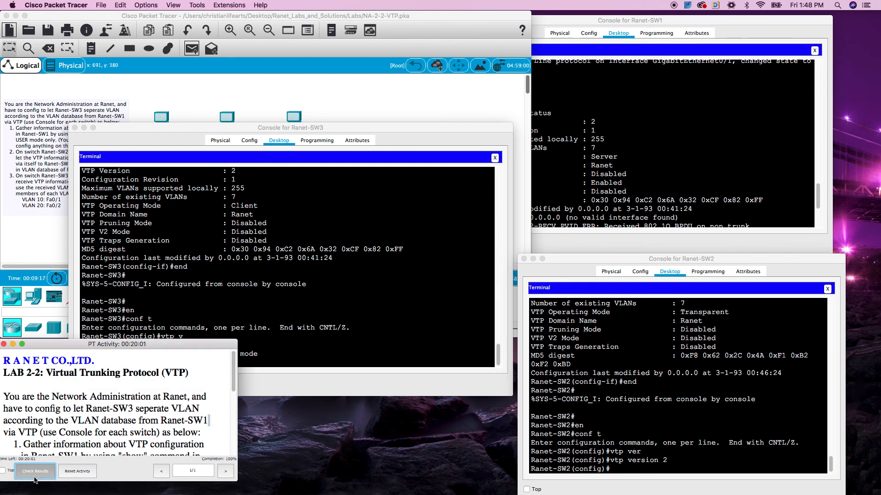
left_click(229, 109)
left_click(263, 61)
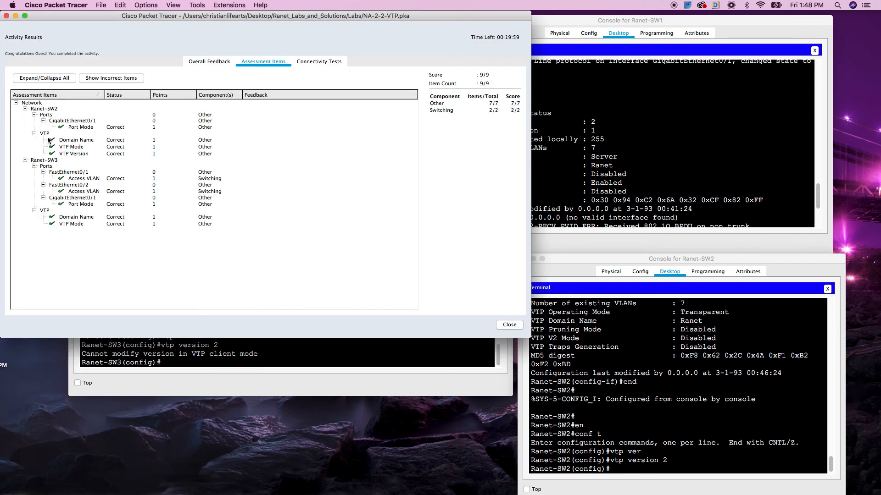
left_click(217, 376)
left_click(77, 131)
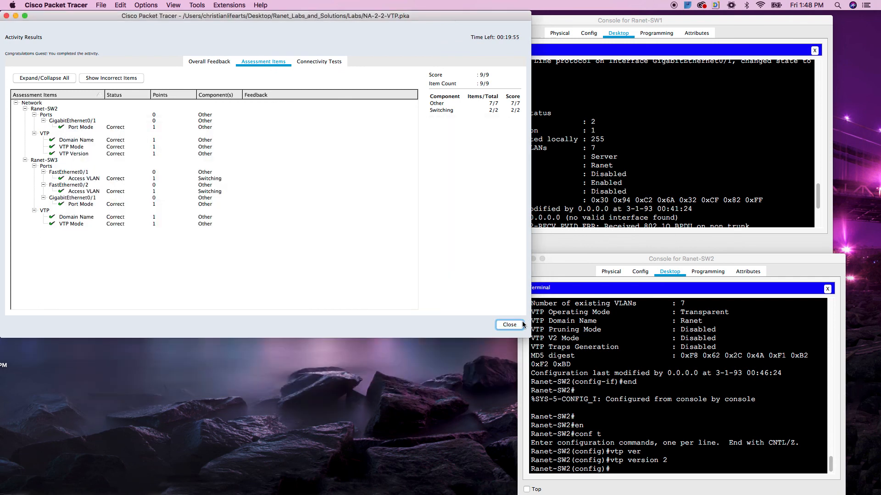
left_click(523, 325)
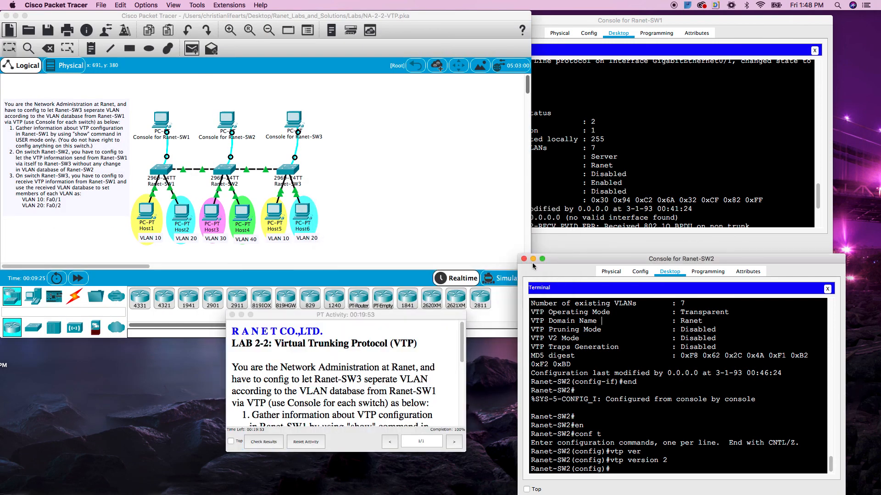